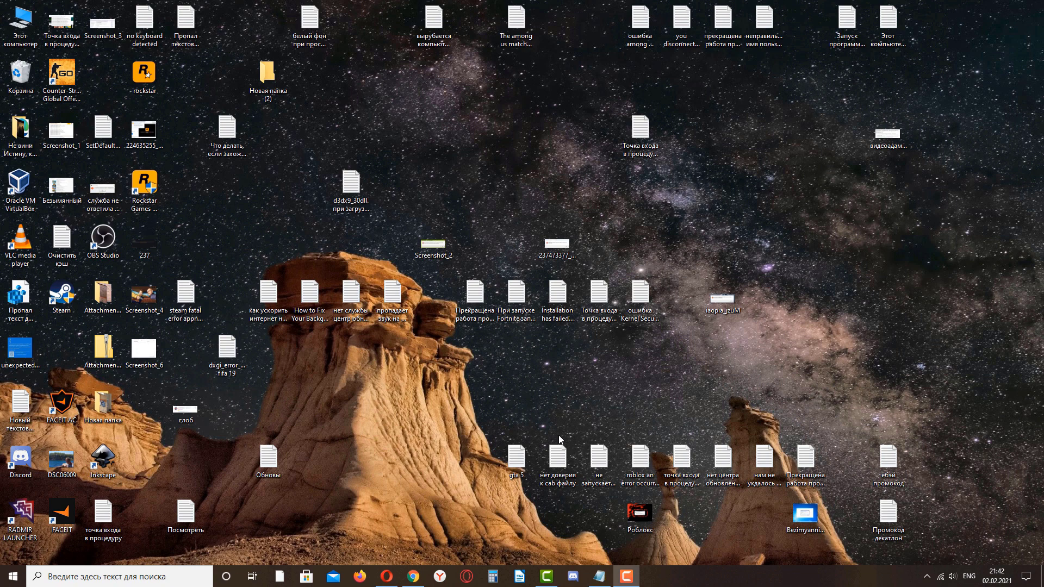
pyautogui.rightClick(109, 404)
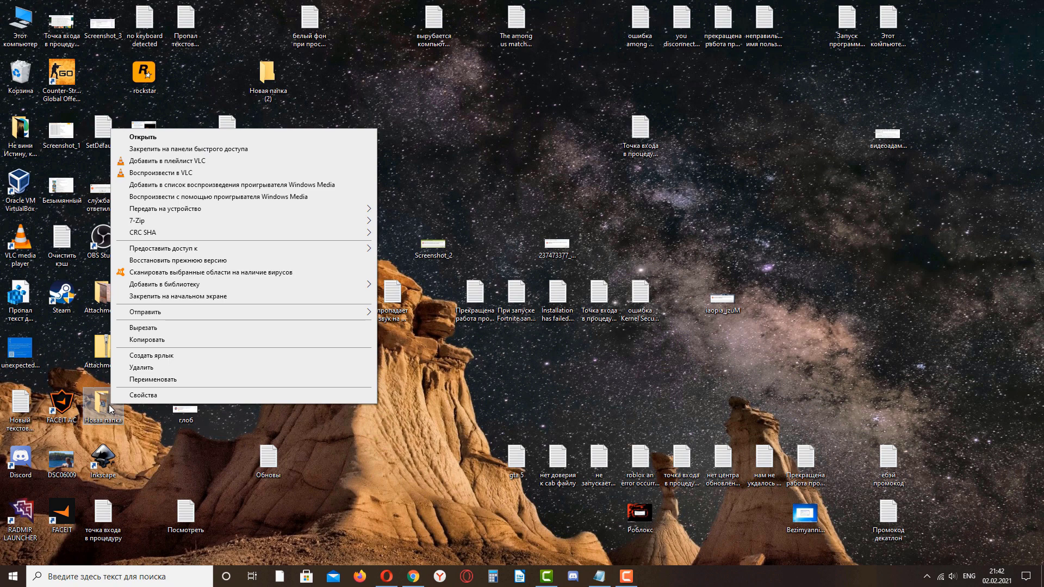
pyautogui.click(549, 390)
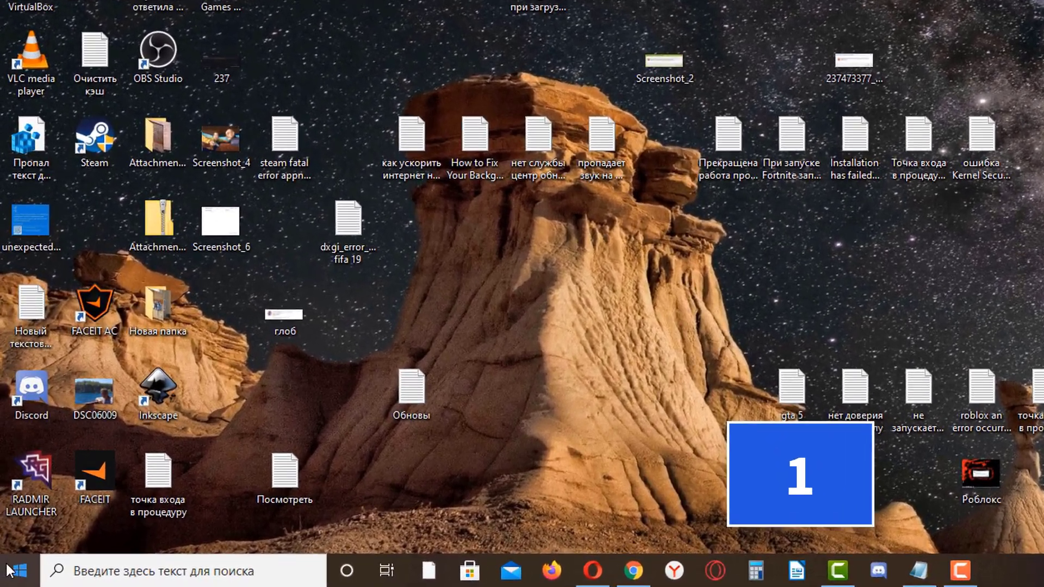
# - Launch System Configuration by running the msconfig command
pyautogui.rightClick(9, 569)
pyautogui.click(87, 476)
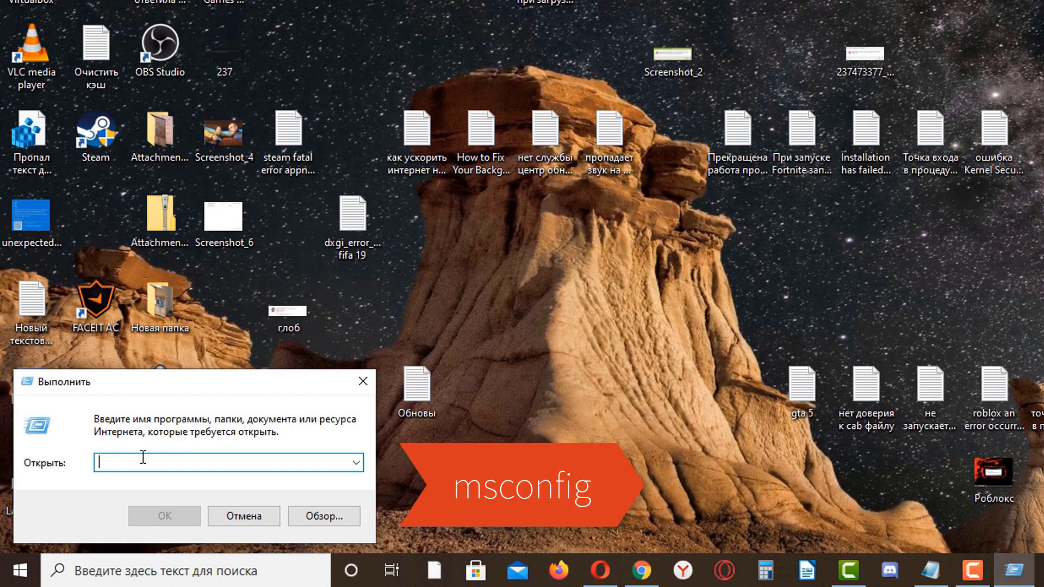
pyautogui.write('ms')
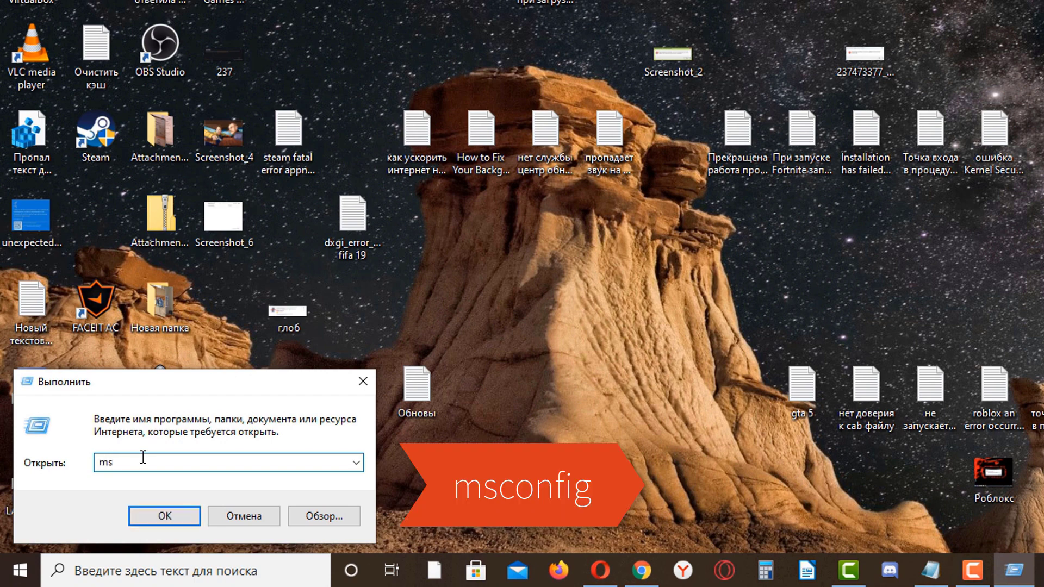
pyautogui.write('config')
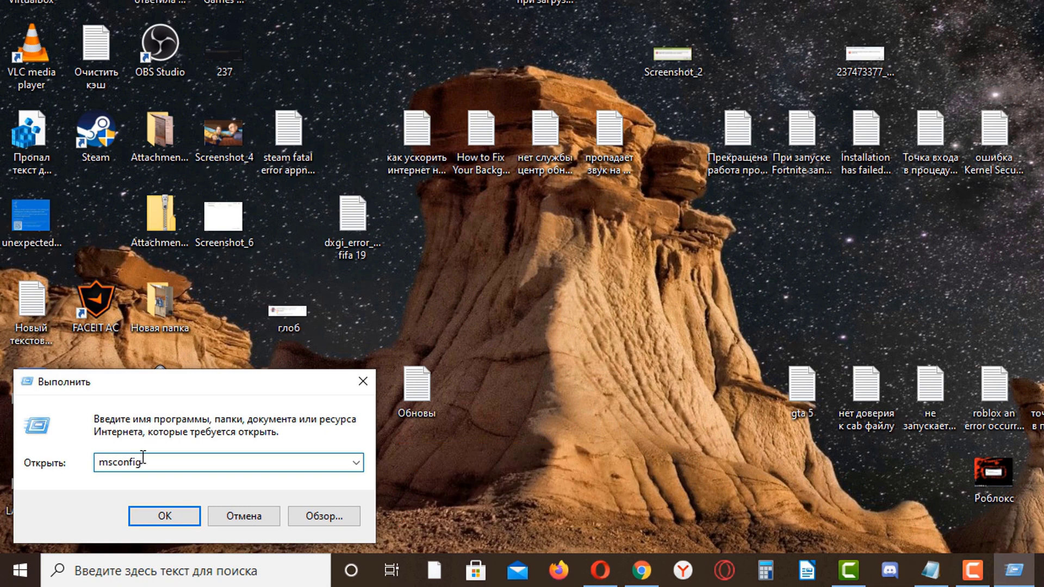
pyautogui.press('Return')
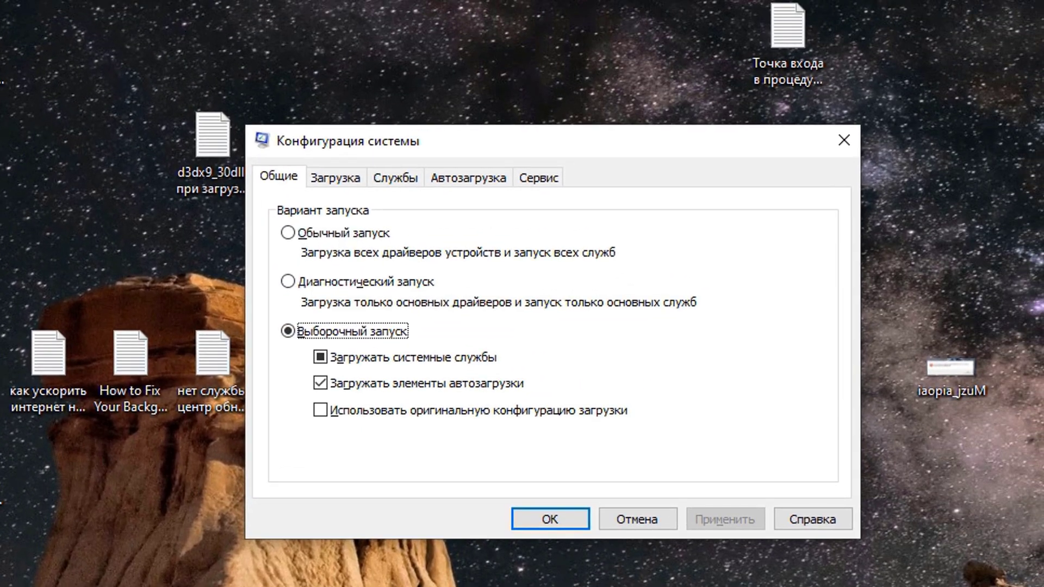
# - Open Task Manager's startup list from System Configuration, select the first Microsoft Corporation entry, and close both windows
pyautogui.click(460, 179)
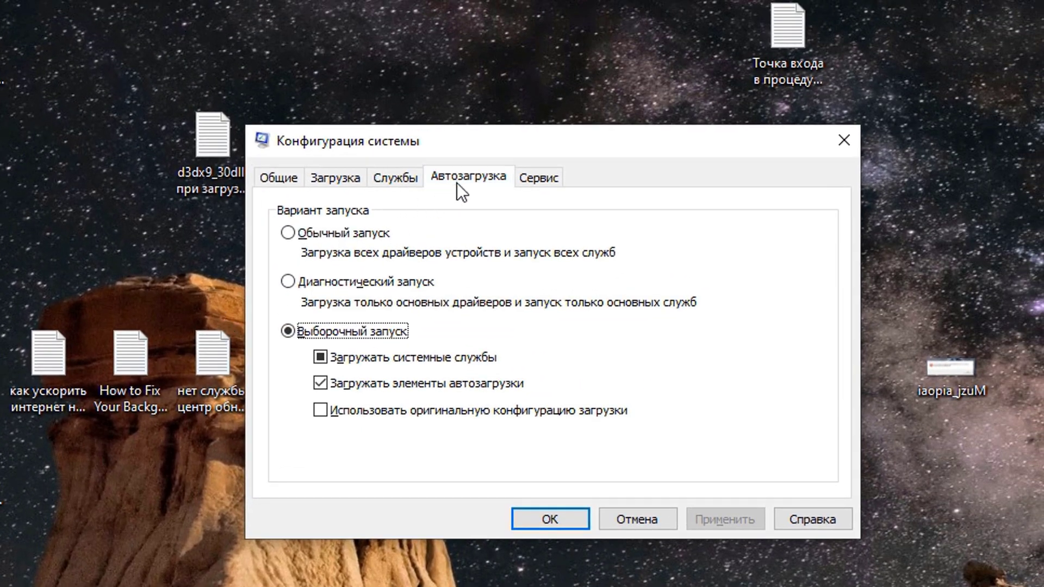
pyautogui.click(560, 250)
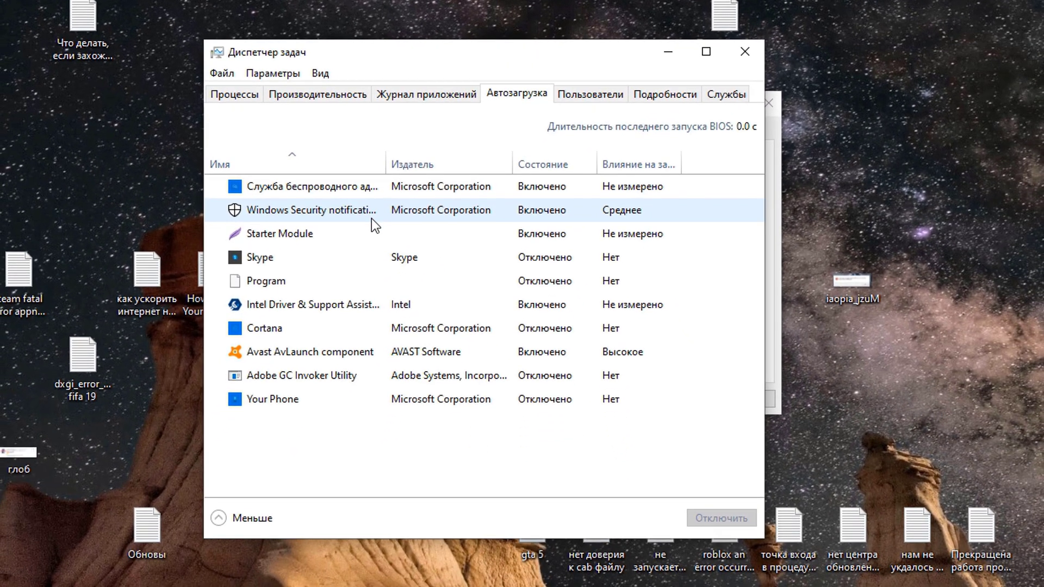
pyautogui.click(320, 188)
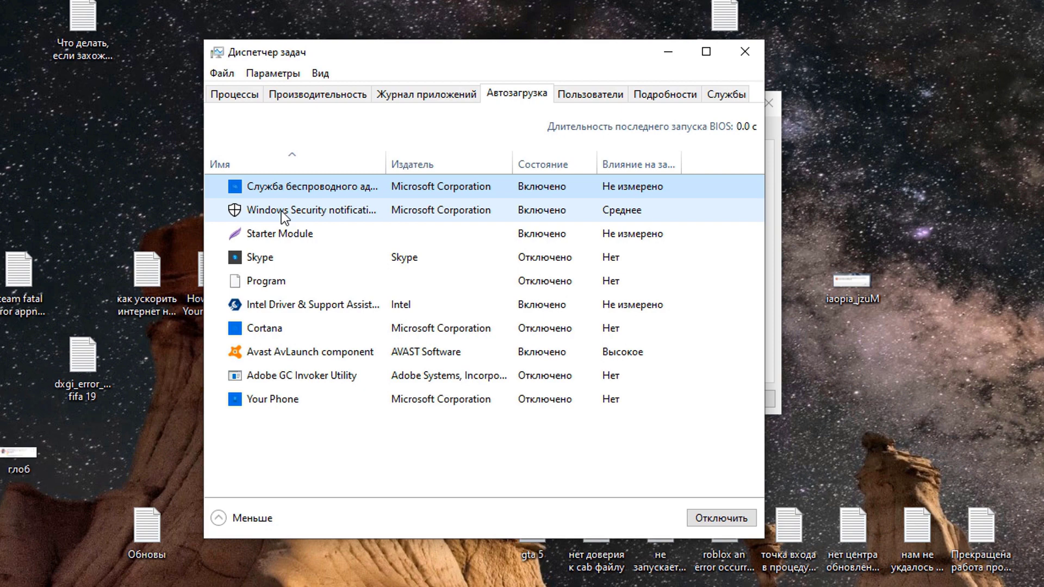
pyautogui.click(745, 52)
pyautogui.click(768, 103)
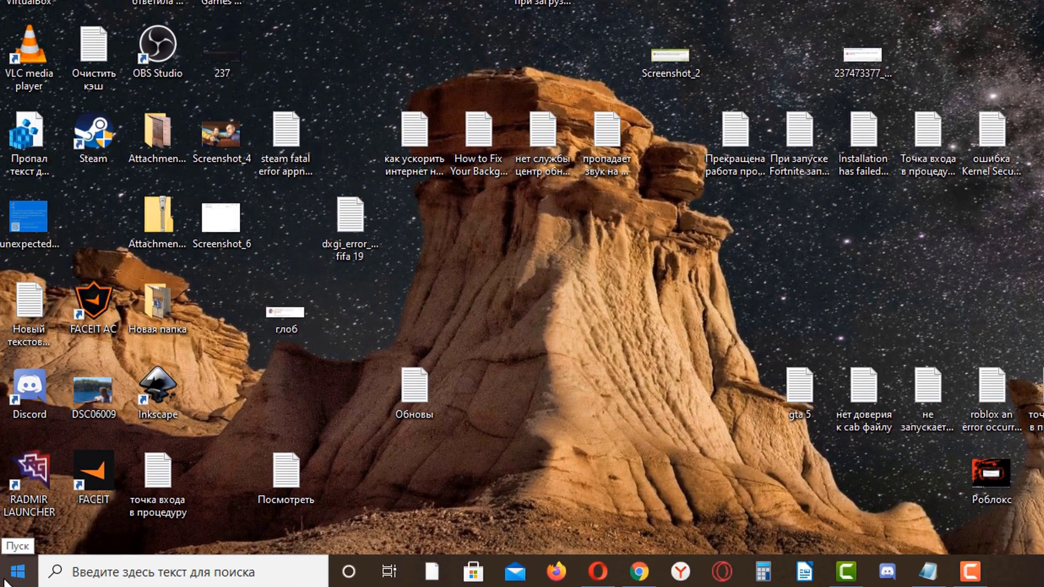
# - Run msconfig again and select the normal startup option (Обычный запуск) in System Configuration
pyautogui.rightClick(6, 581)
pyautogui.click(67, 498)
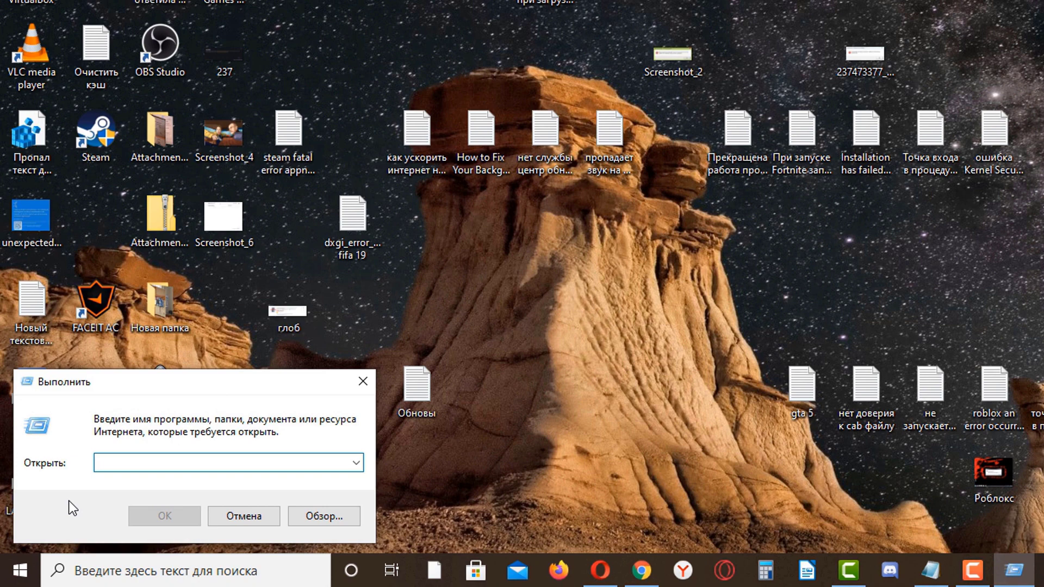
pyautogui.write('mscon')
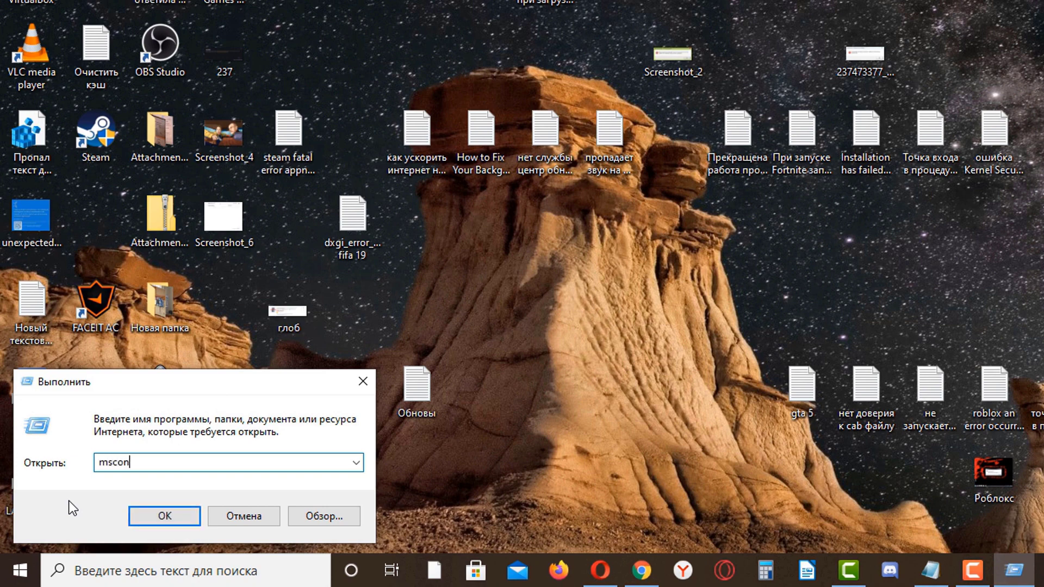
pyautogui.write('fig')
pyautogui.press('Return')
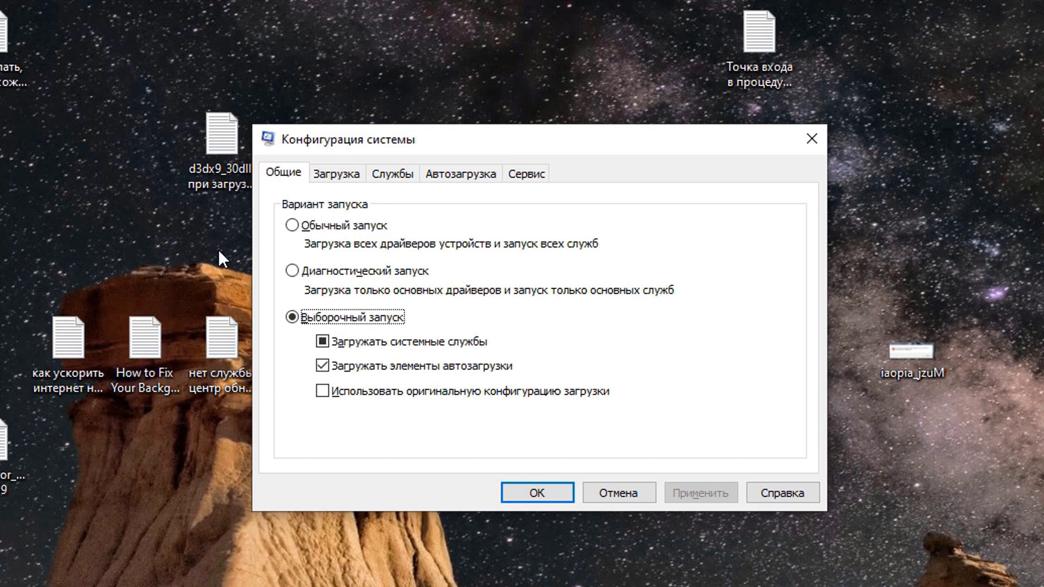
pyautogui.click(294, 228)
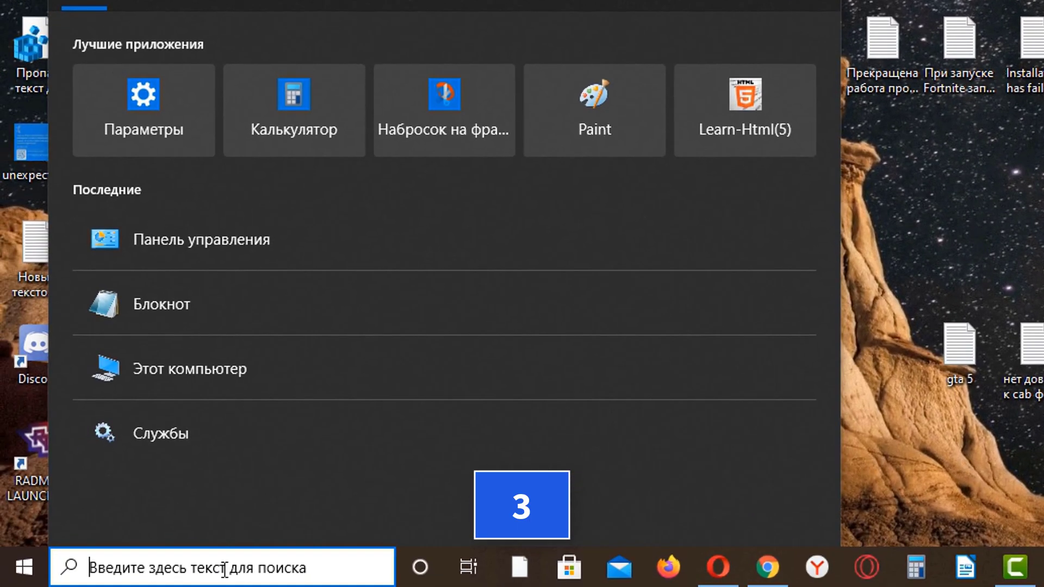
# - Find and open Control Panel (Панель управления) and bring up the File Explorer Options under Appearance and Personalization
pyautogui.write('панел')
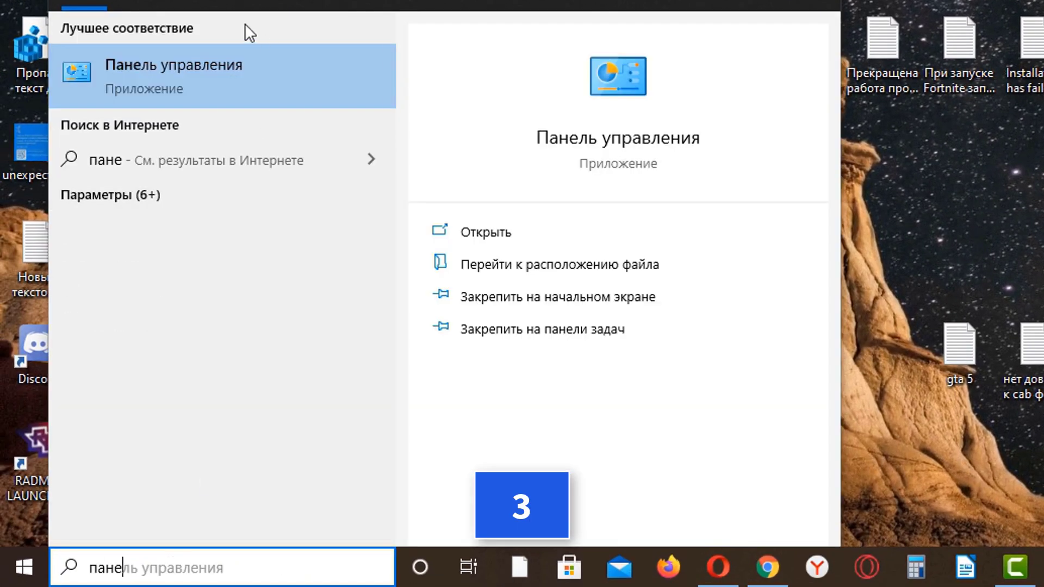
pyautogui.click(238, 76)
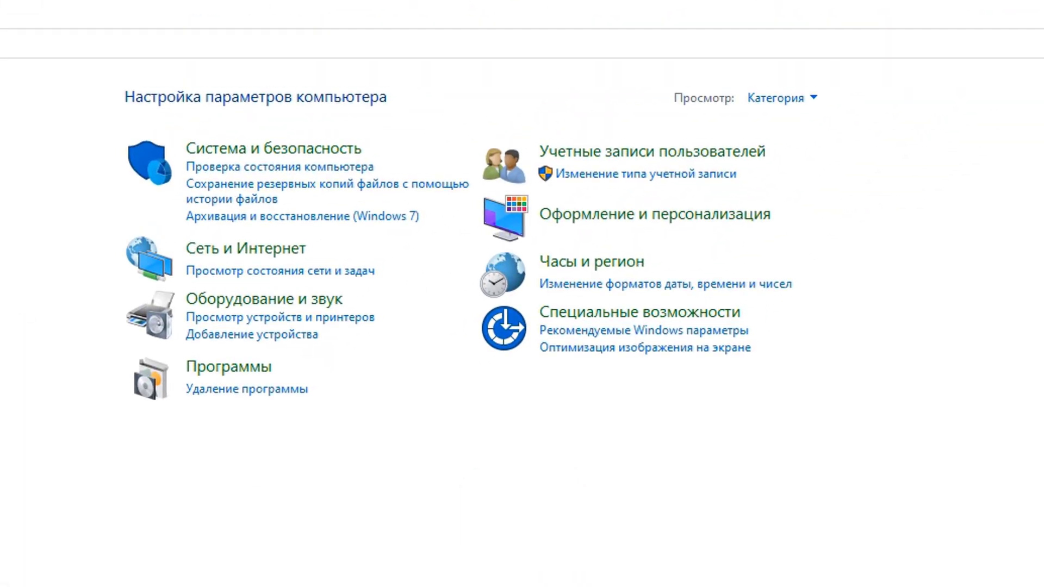
pyautogui.click(610, 217)
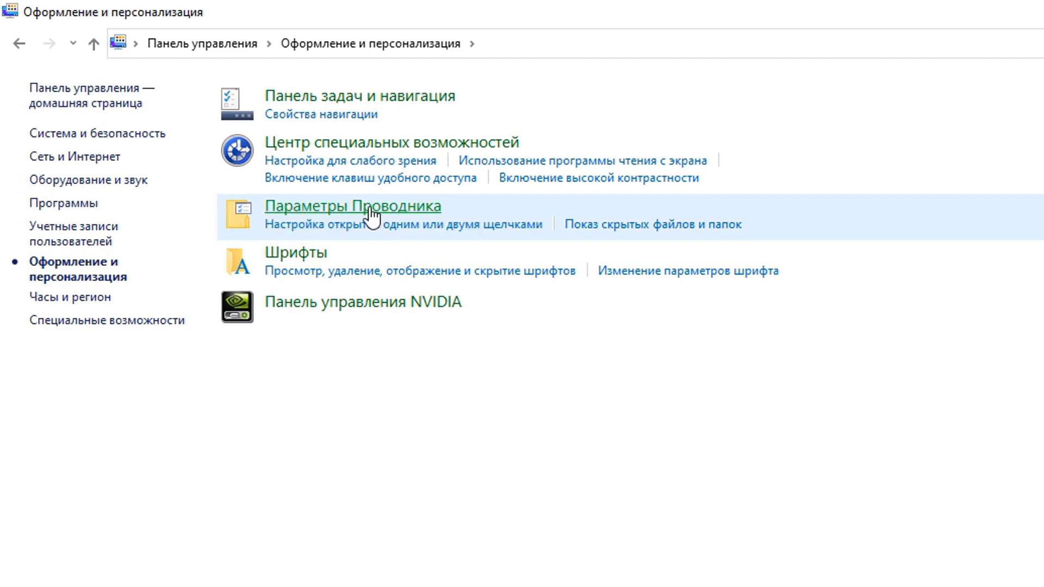
pyautogui.click(369, 209)
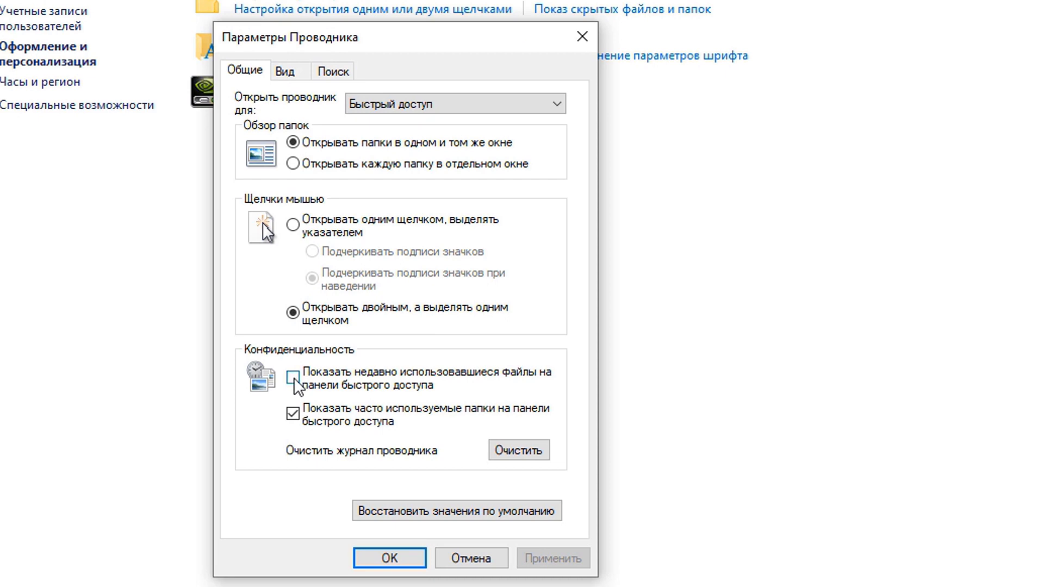
# - Turn off frequently used folders in Quick access, clear the Explorer history, then apply the options and close Control Panel
pyautogui.click(293, 415)
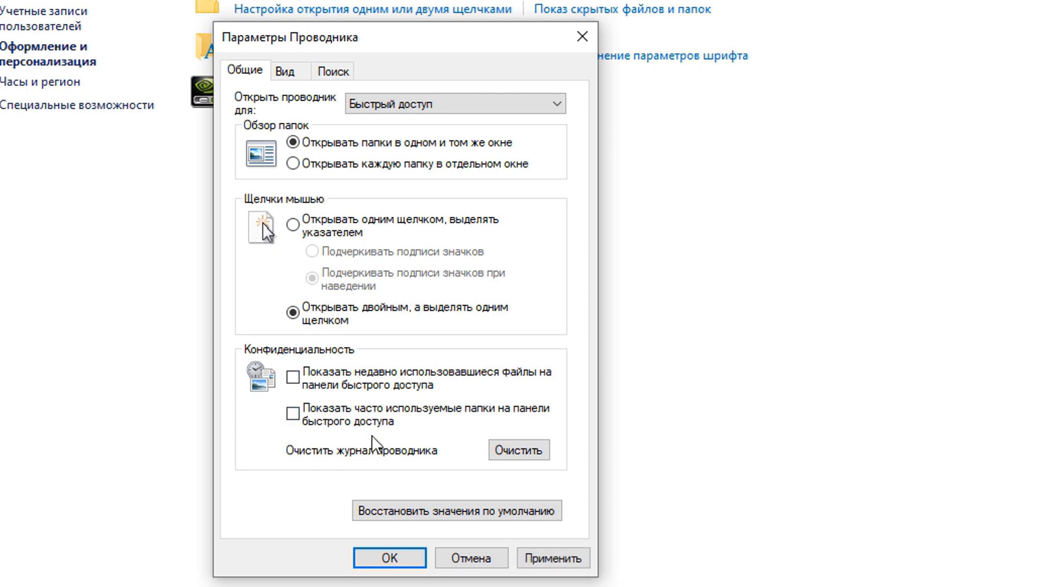
pyautogui.click(523, 448)
pyautogui.click(556, 552)
pyautogui.click(397, 557)
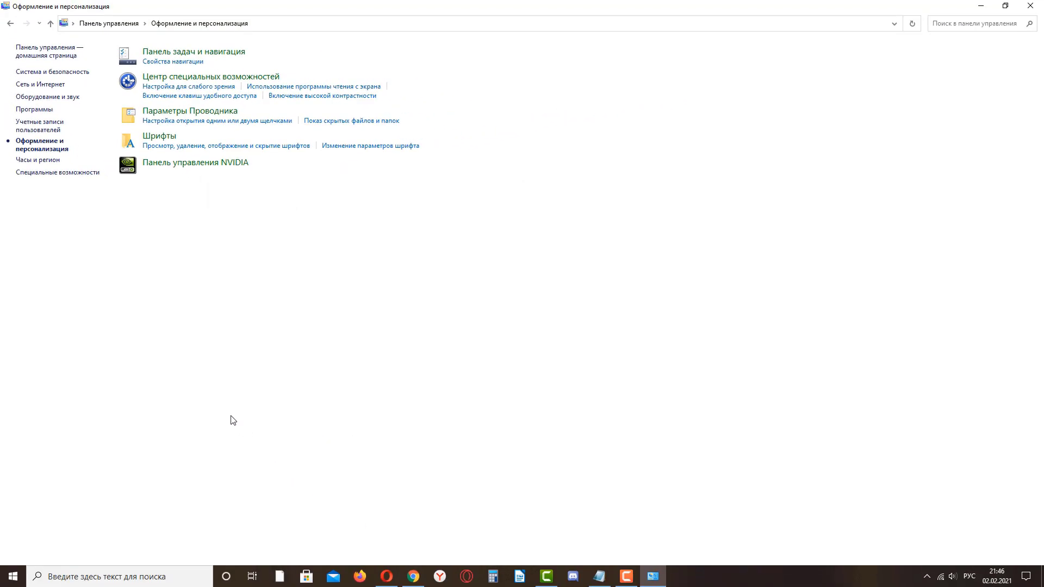
pyautogui.hotkey('alt', 'F4')
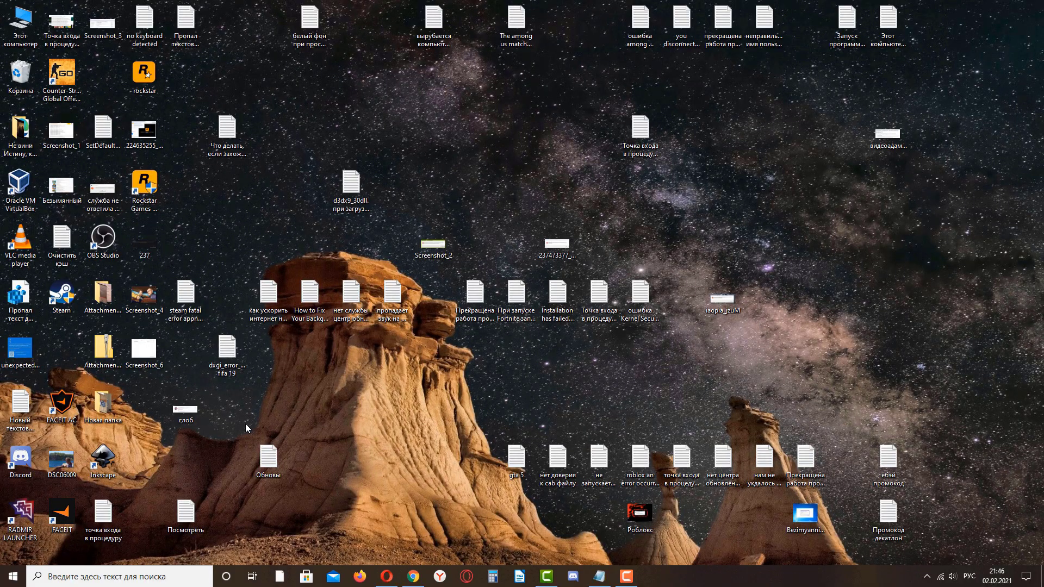
pyautogui.click(120, 576)
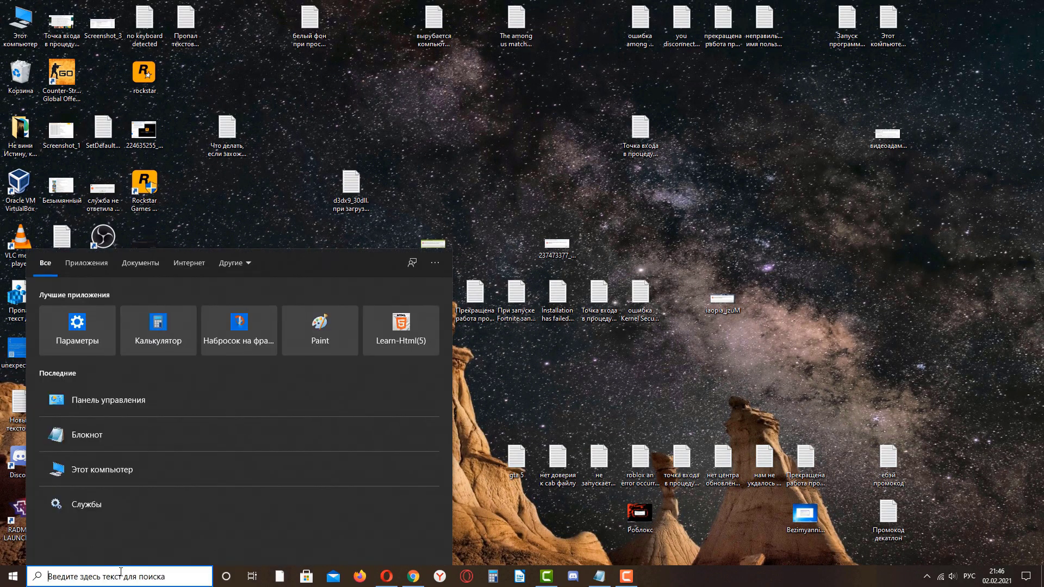
pyautogui.write('пан')
pyautogui.click(116, 310)
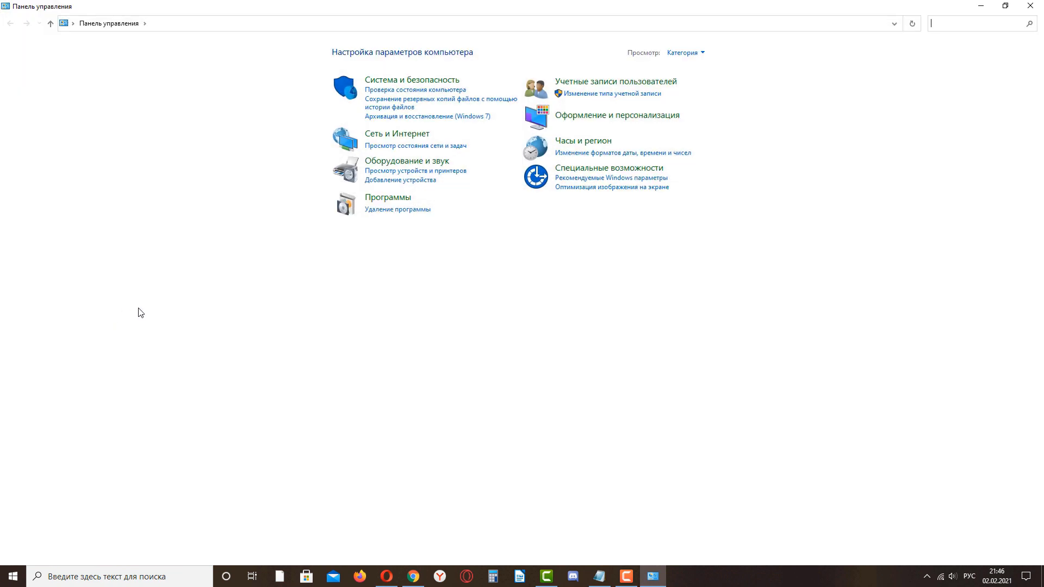
pyautogui.click(1031, 5)
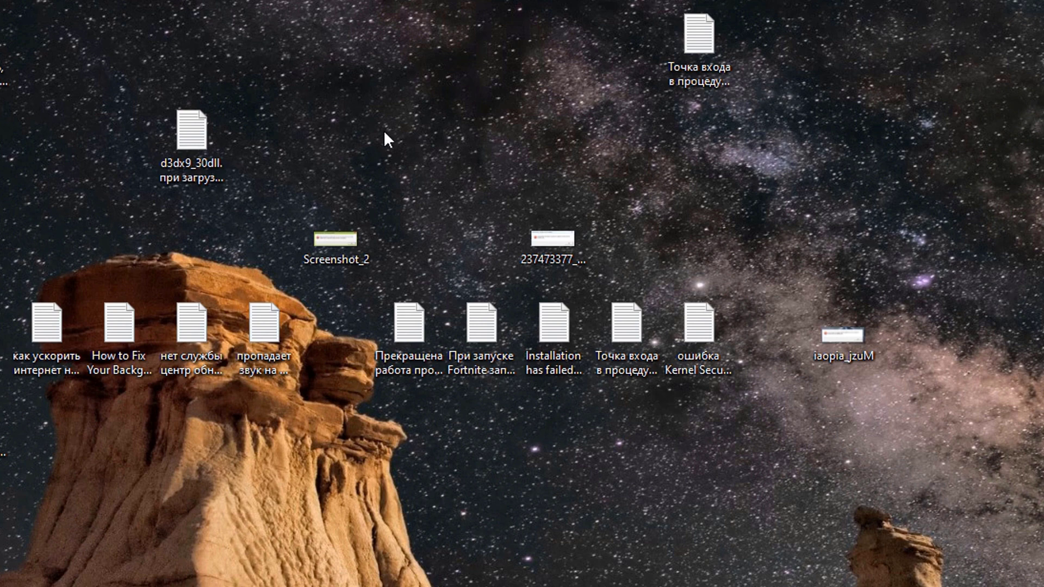
# - Create a new folder on the desktop with its default name and open it
pyautogui.rightClick(463, 181)
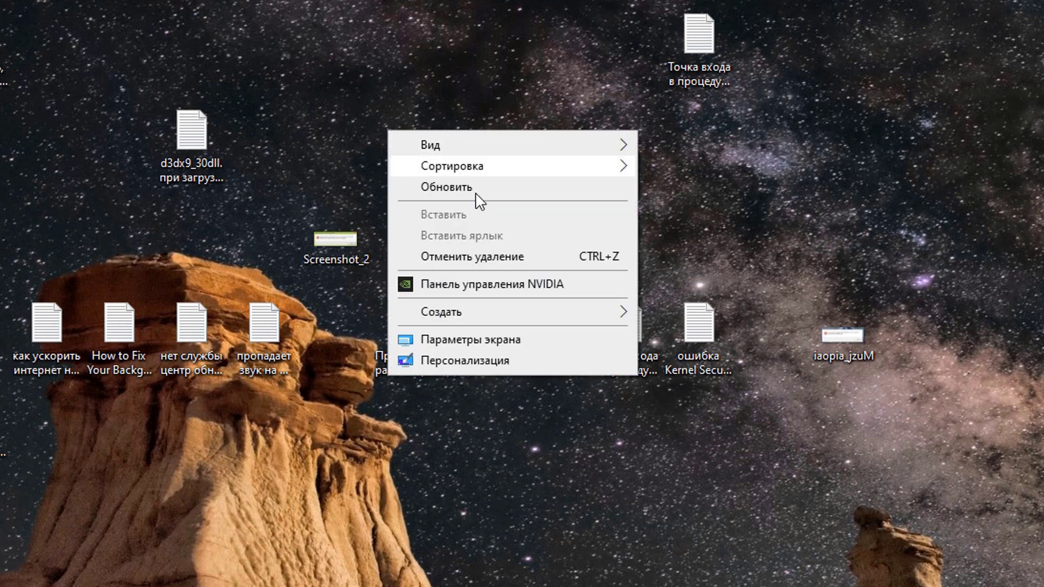
pyautogui.moveTo(490, 321)
pyautogui.click(683, 317)
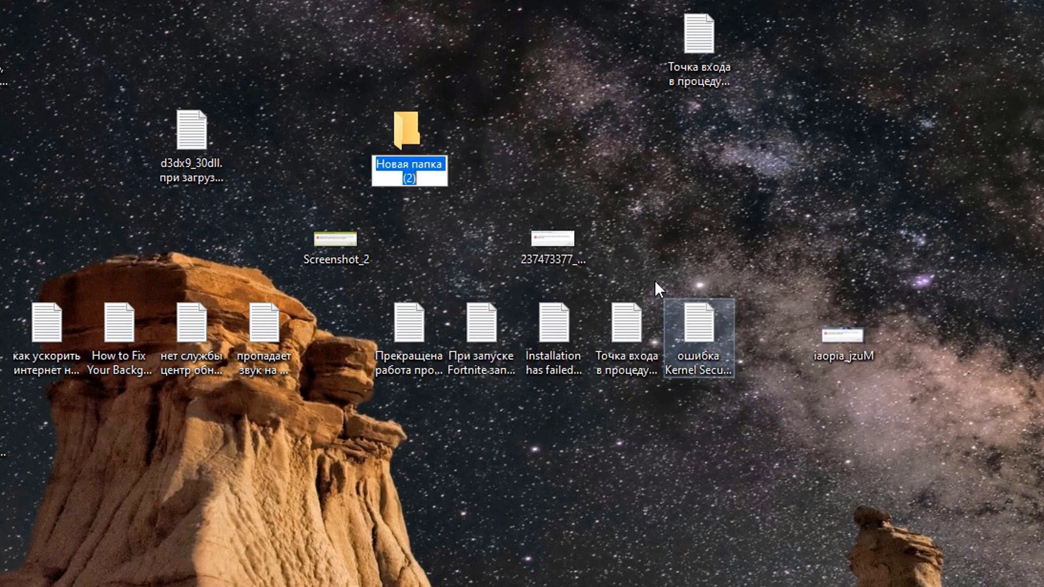
pyautogui.press('Return')
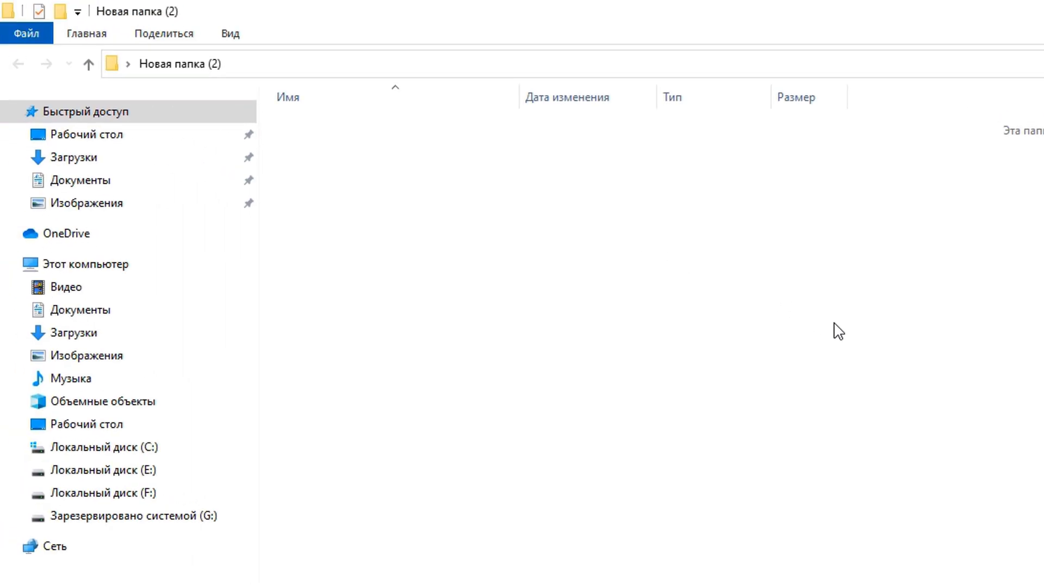
# - In the new folder's folder and search options, disable frequently used folders in Quick access and clear the Explorer history, applying the changes
pyautogui.click(25, 28)
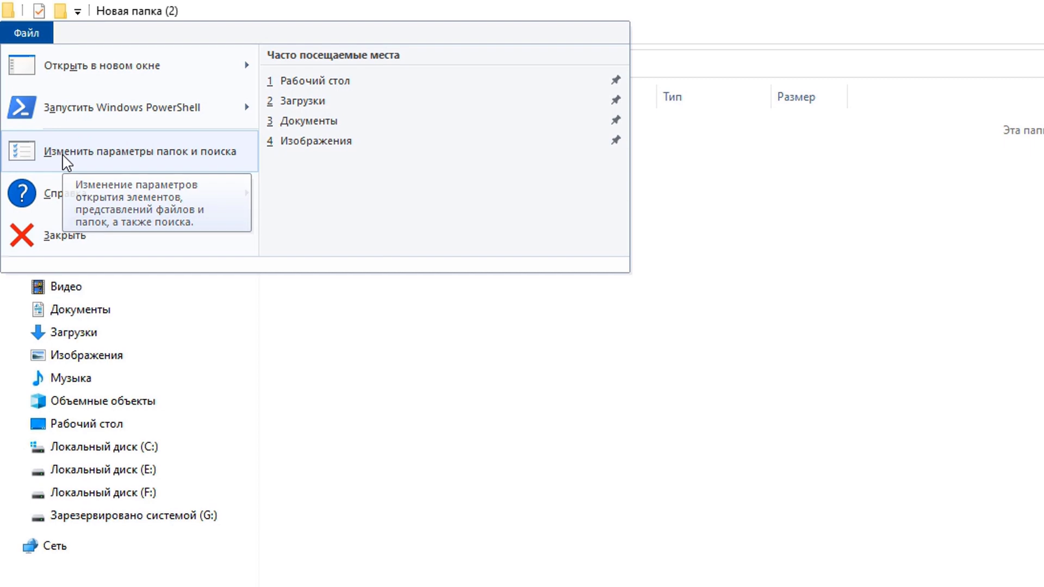
pyautogui.click(66, 162)
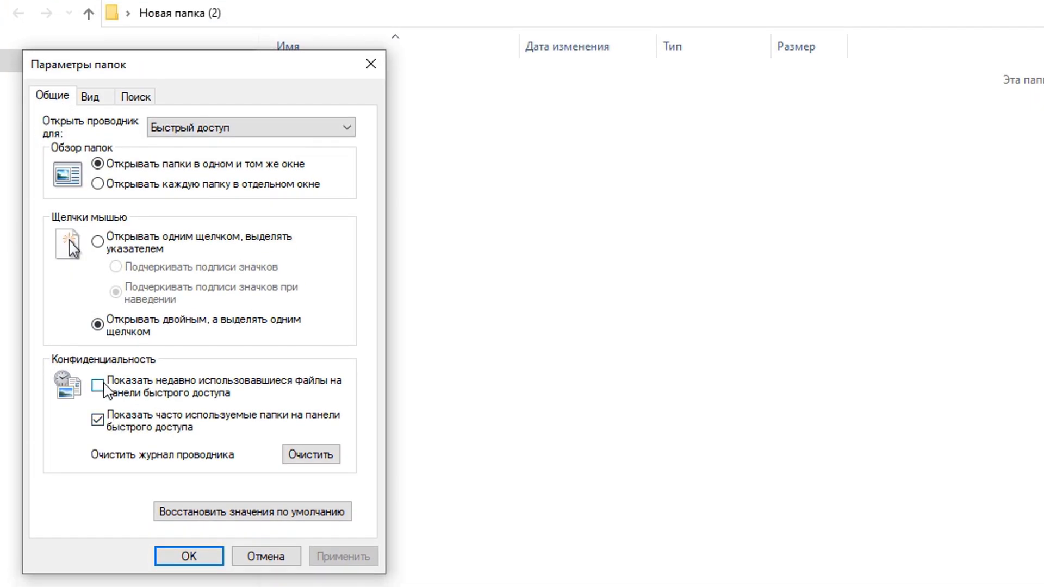
pyautogui.click(97, 420)
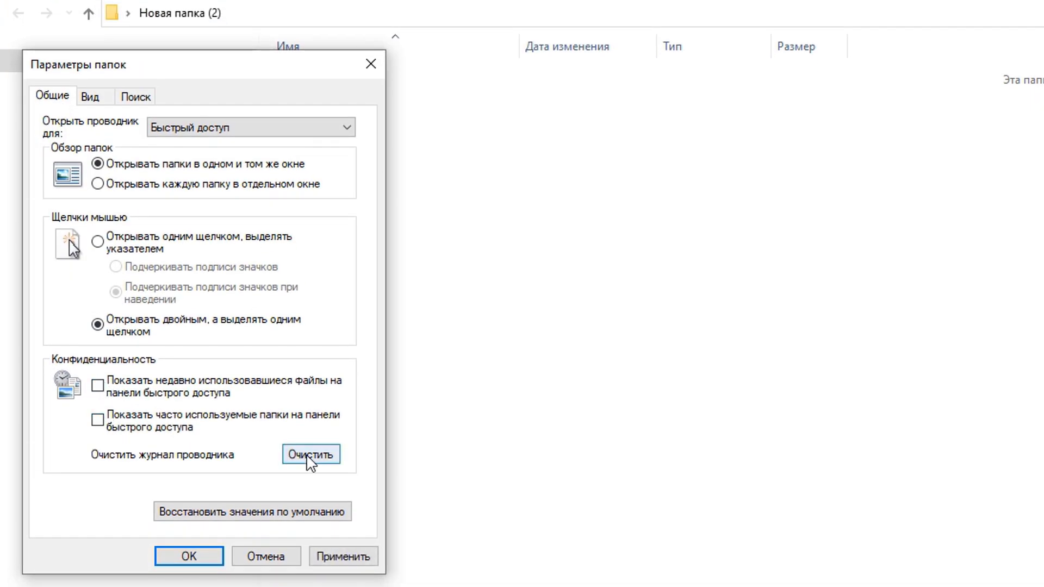
pyautogui.click(322, 458)
pyautogui.click(342, 556)
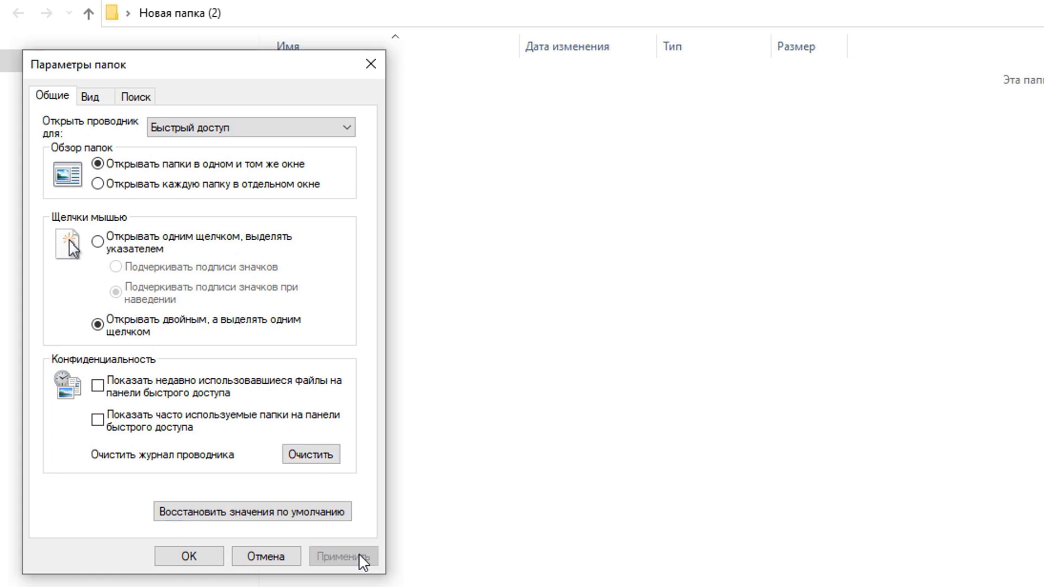
pyautogui.click(199, 560)
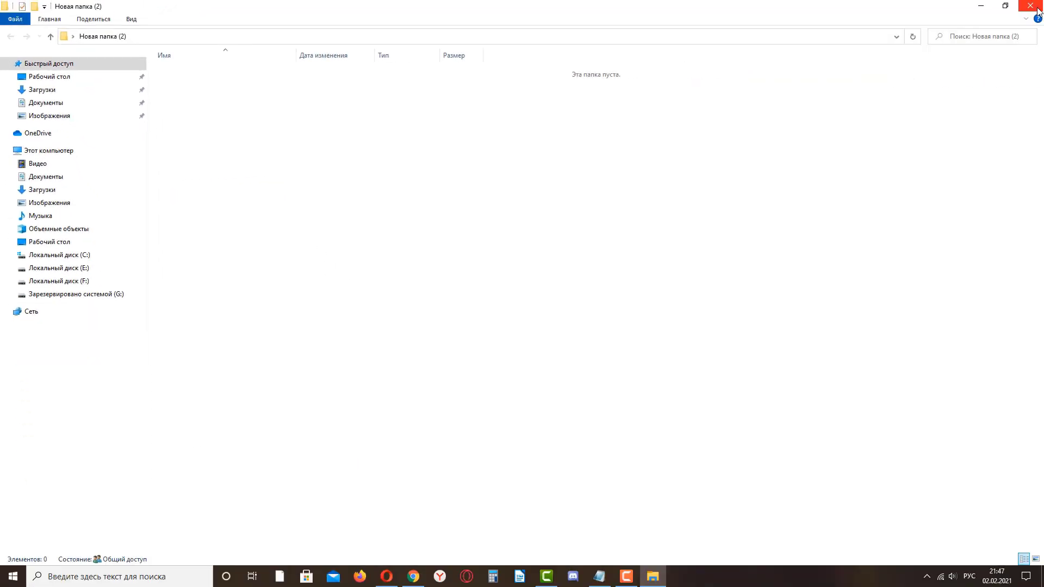
pyautogui.click(1033, 8)
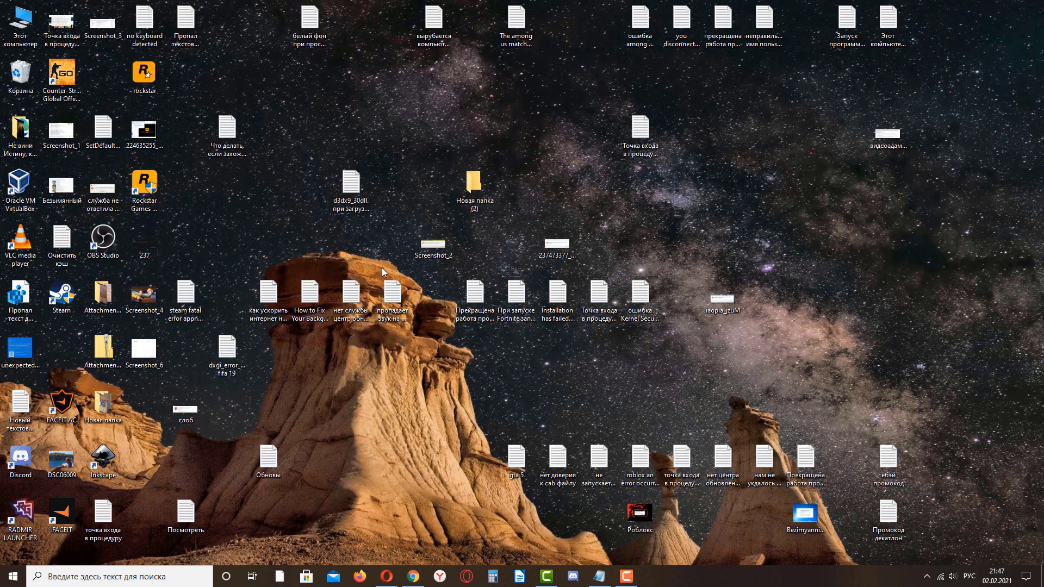
# - Find and open Control Panel (Панель управления) and launch Event Viewer from Administrative Tools under System and Security
pyautogui.click(130, 576)
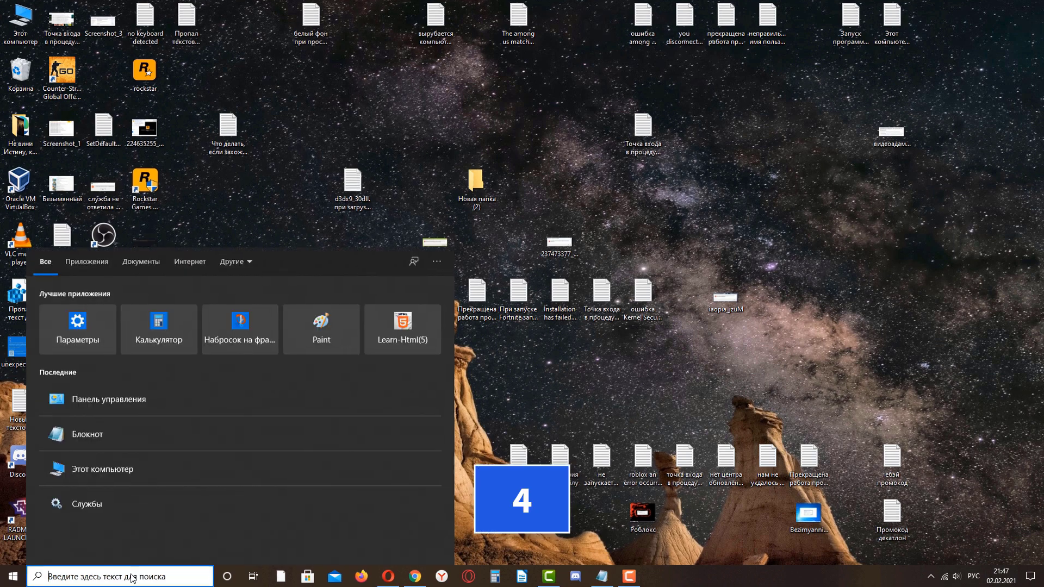
pyautogui.write('па')
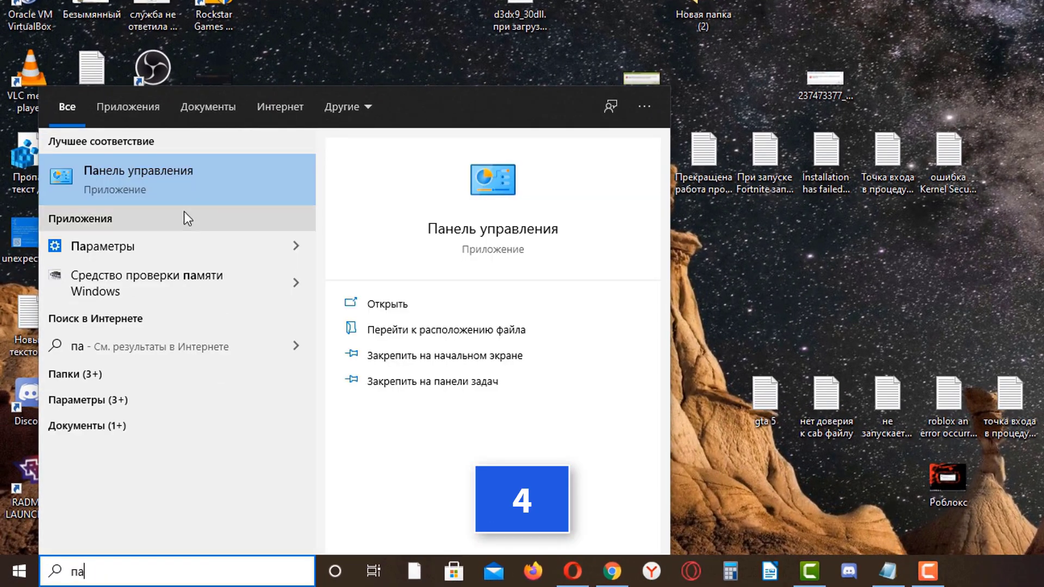
pyautogui.click(181, 178)
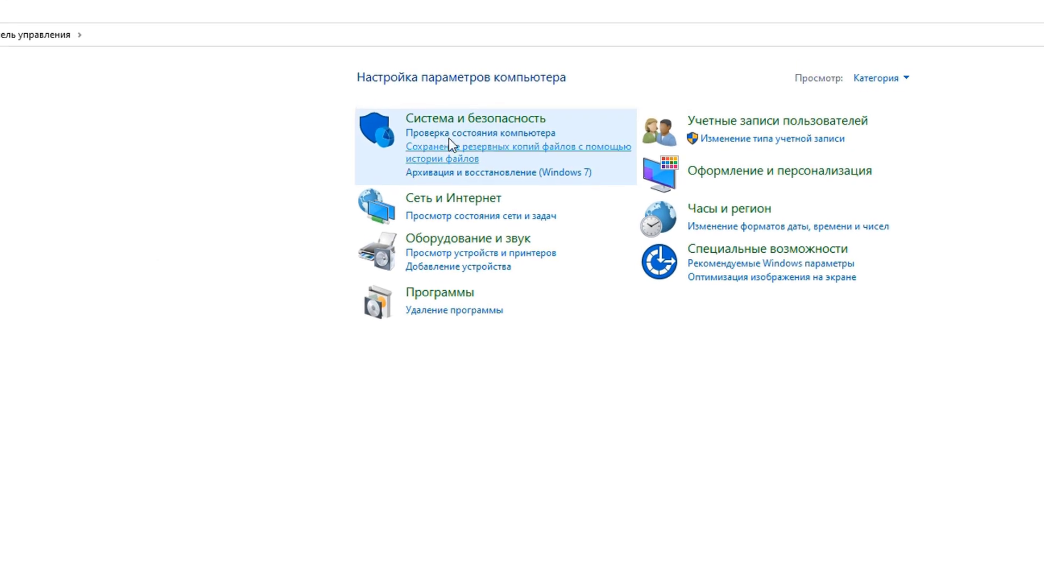
pyautogui.click(462, 124)
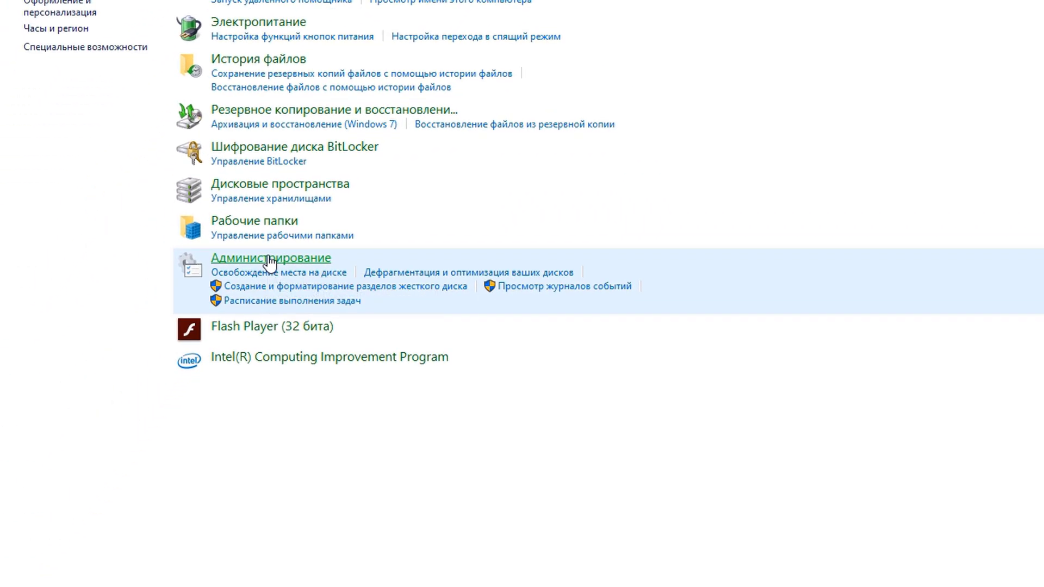
pyautogui.click(271, 260)
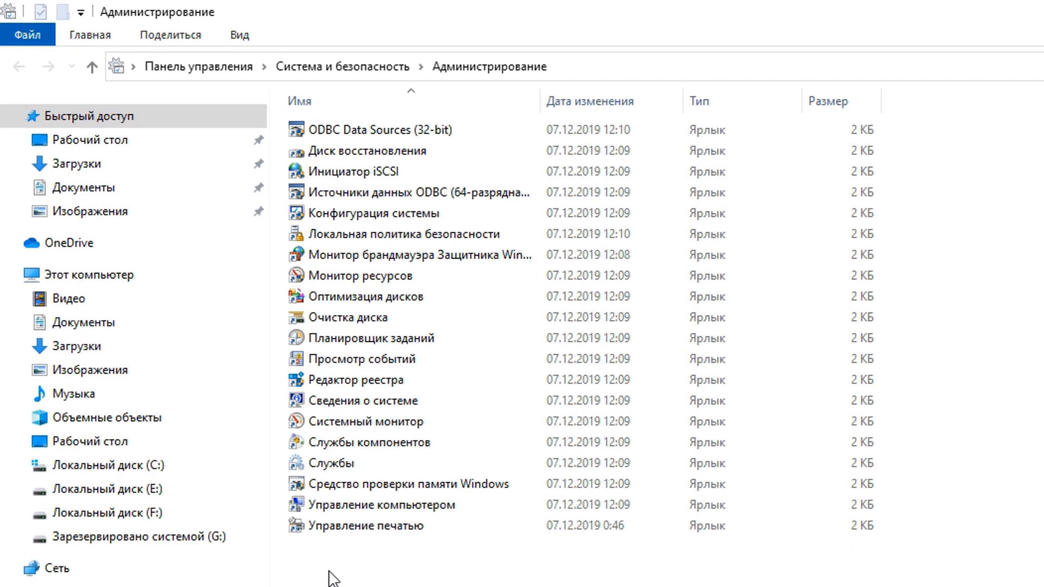
pyautogui.doubleClick(374, 357)
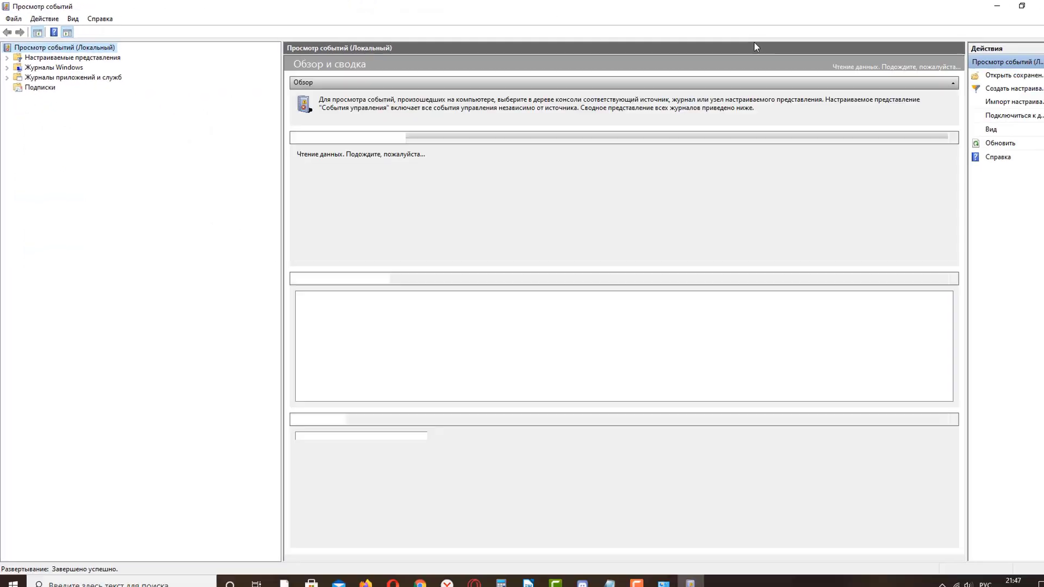
# - Widen the console tree, expand Windows Logs (Журналы Windows) and open the Application (Приложение) log
pyautogui.moveTo(275, 187); pyautogui.dragTo(409, 189)
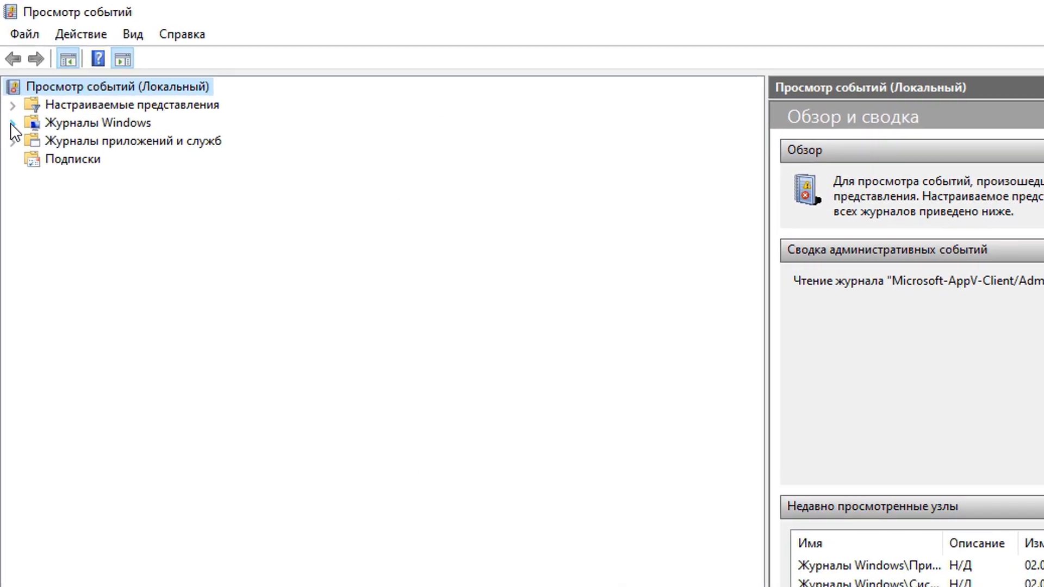
pyautogui.click(13, 123)
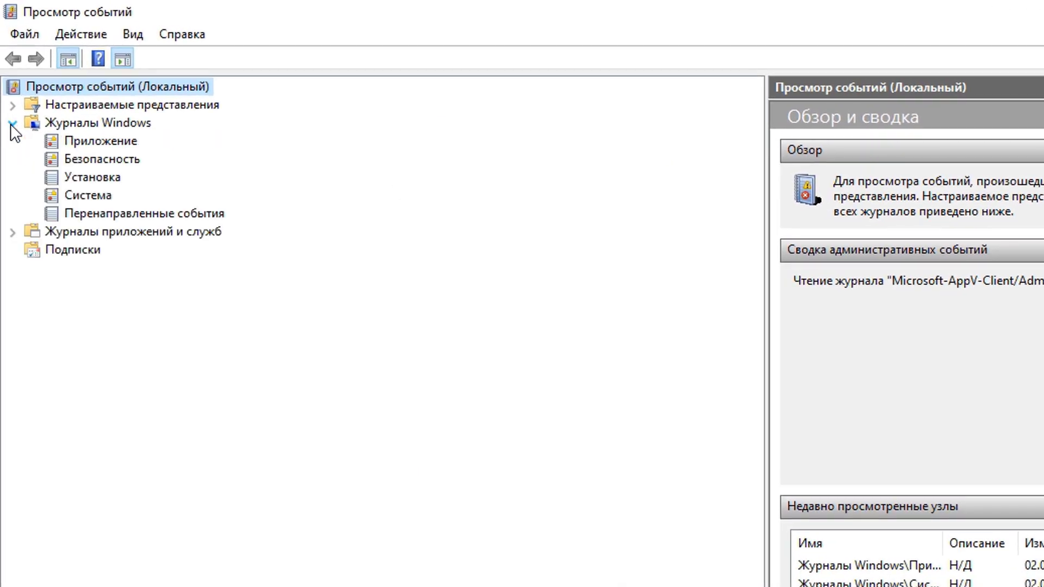
pyautogui.click(107, 141)
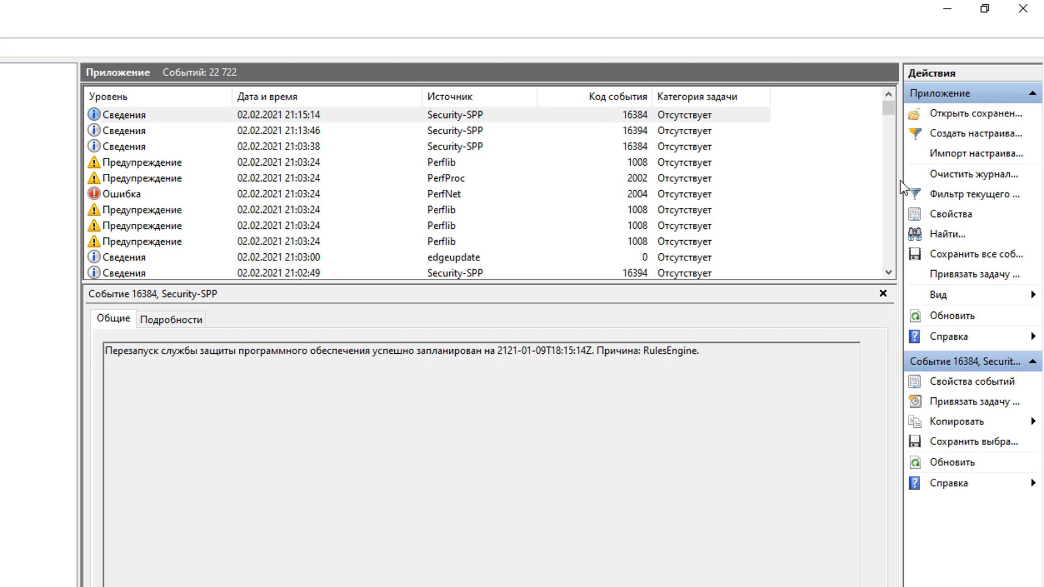
# - Filter the Application log to show only events of the Critical (Критическое) and Error (Ошибка) levels
pyautogui.click(956, 194)
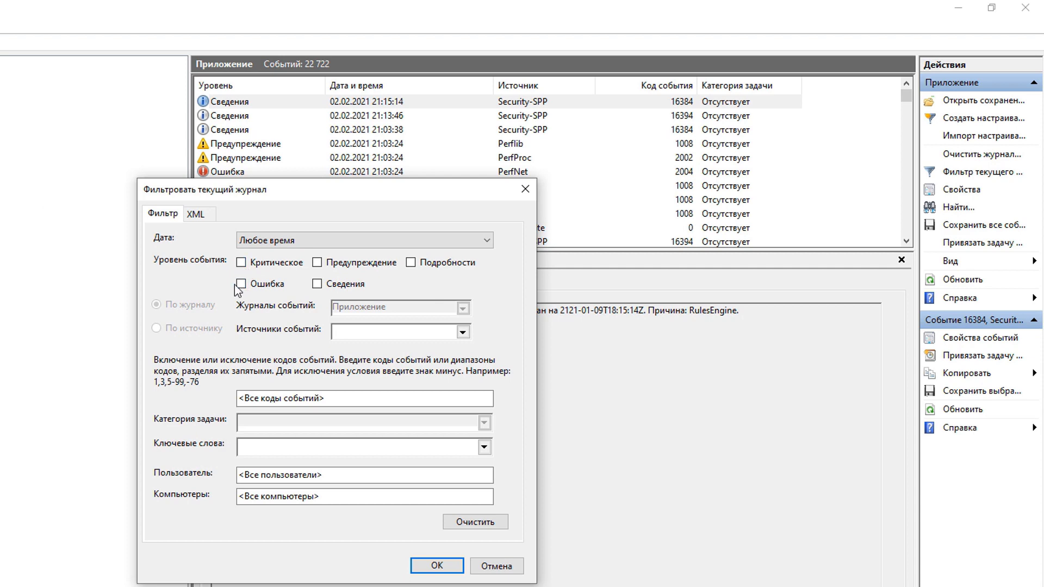
pyautogui.click(241, 284)
pyautogui.click(242, 265)
pyautogui.click(433, 565)
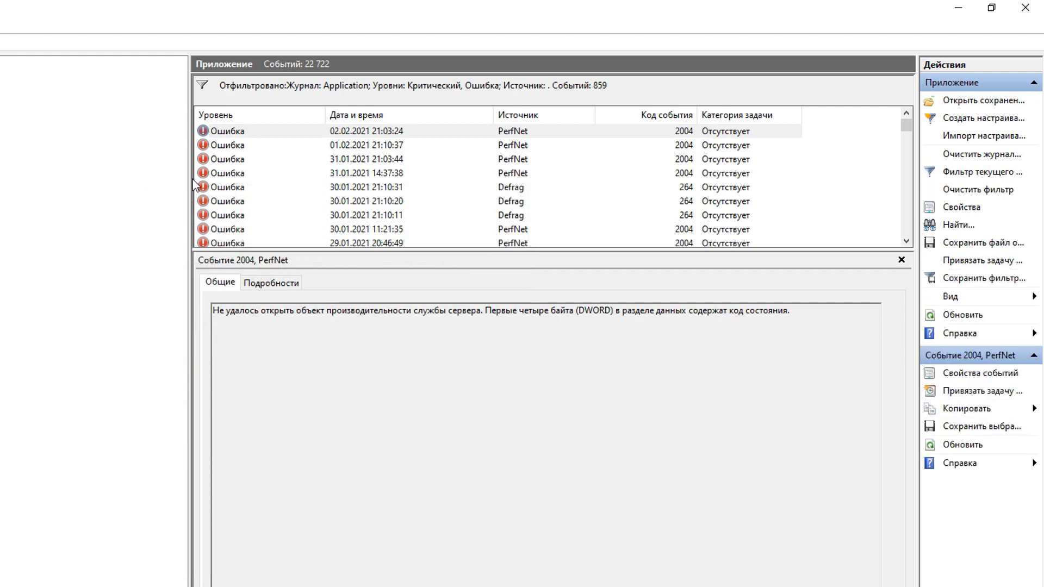
# - Examine the filtered Application errors one by one down to the Application Error event of 23.01.2021 18:55:26 and highlight its faulting application path
pyautogui.moveTo(190, 187); pyautogui.dragTo(5, 158)
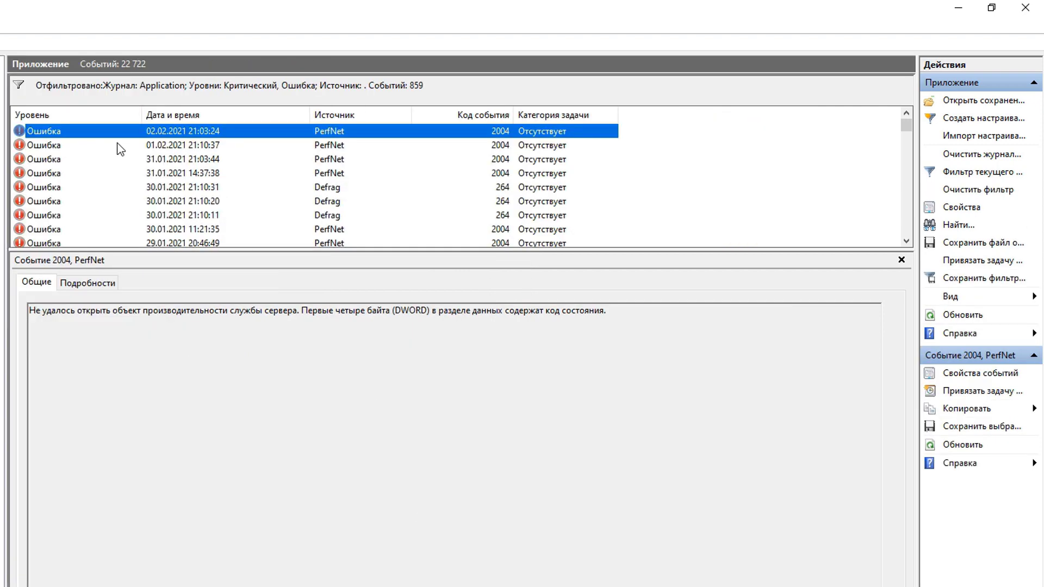
pyautogui.click(48, 146)
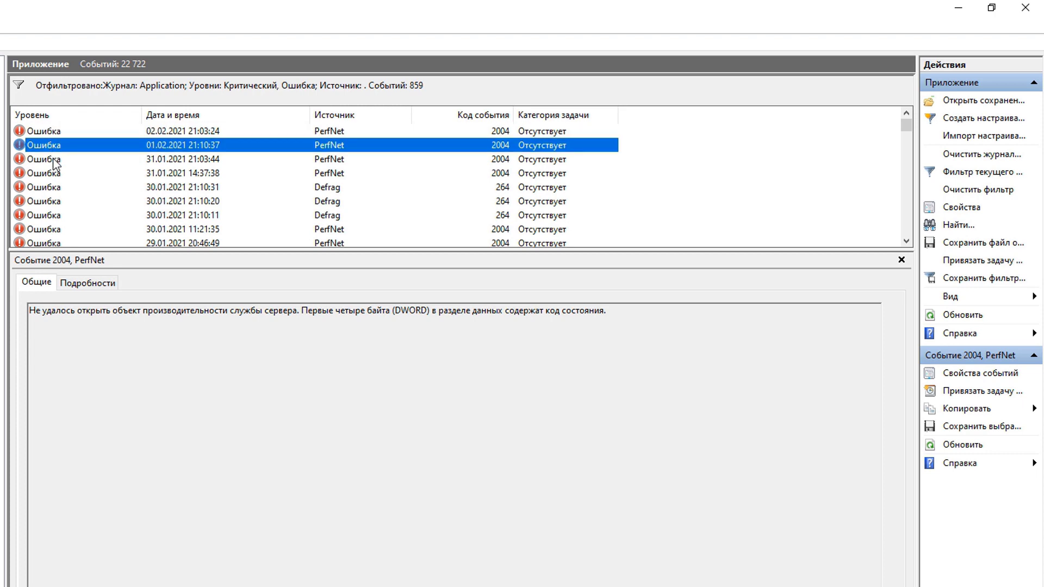
pyautogui.click(55, 161)
pyautogui.click(57, 175)
pyautogui.click(50, 189)
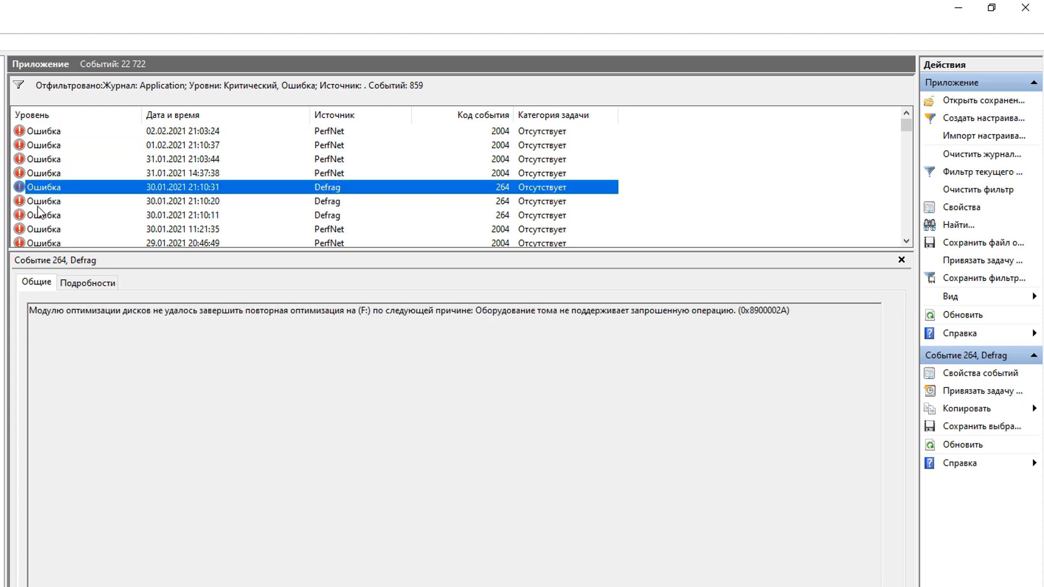
pyautogui.press('Down')
pyautogui.press('Down')
pyautogui.press('Down')
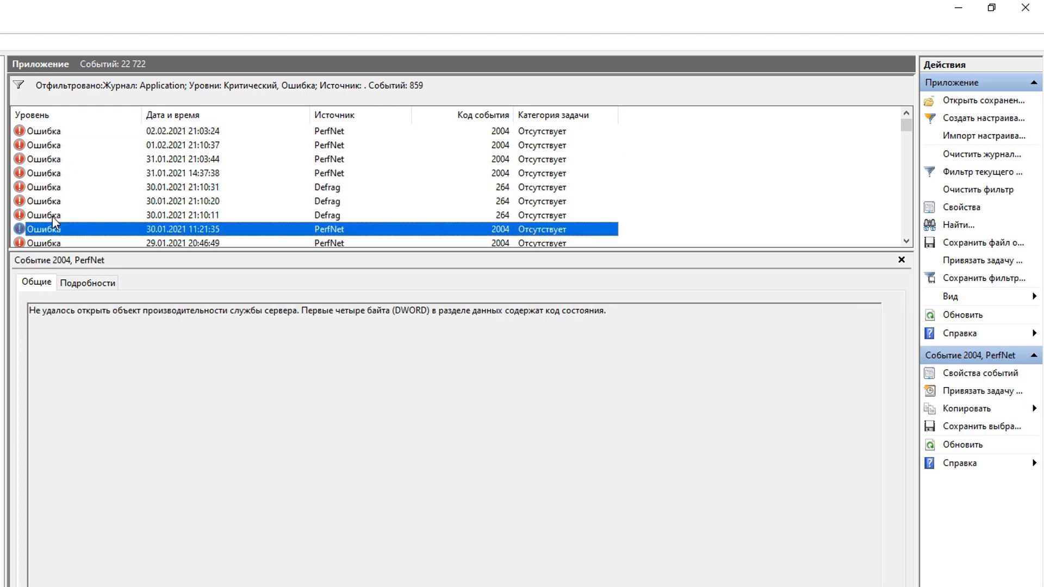
pyautogui.press('Down')
pyautogui.press('Down')
pyautogui.press('Down')
pyautogui.press('Down')
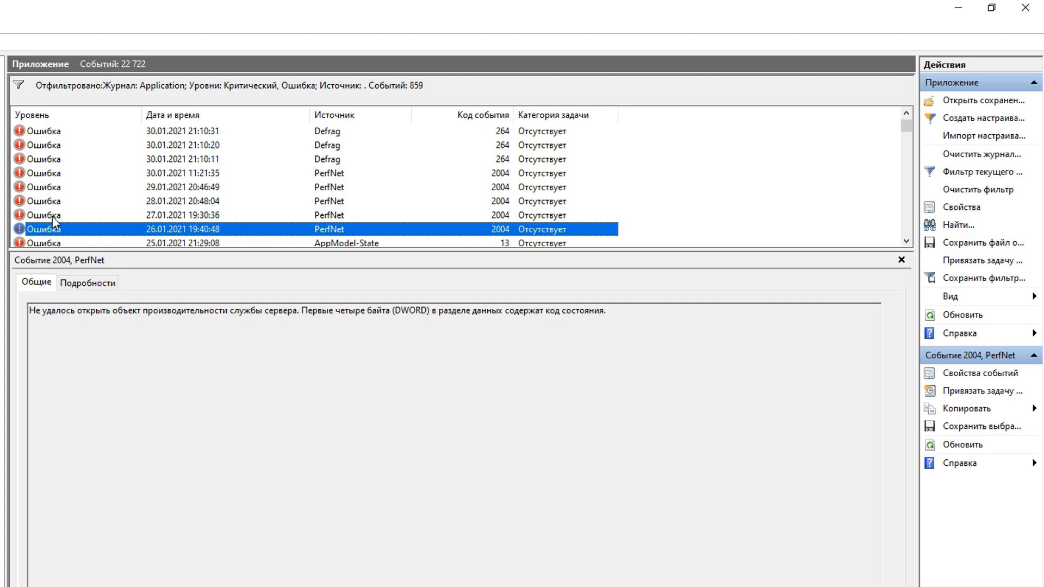
pyautogui.press('Down')
pyautogui.press('Down')
pyautogui.press('Down')
pyautogui.press('Down')
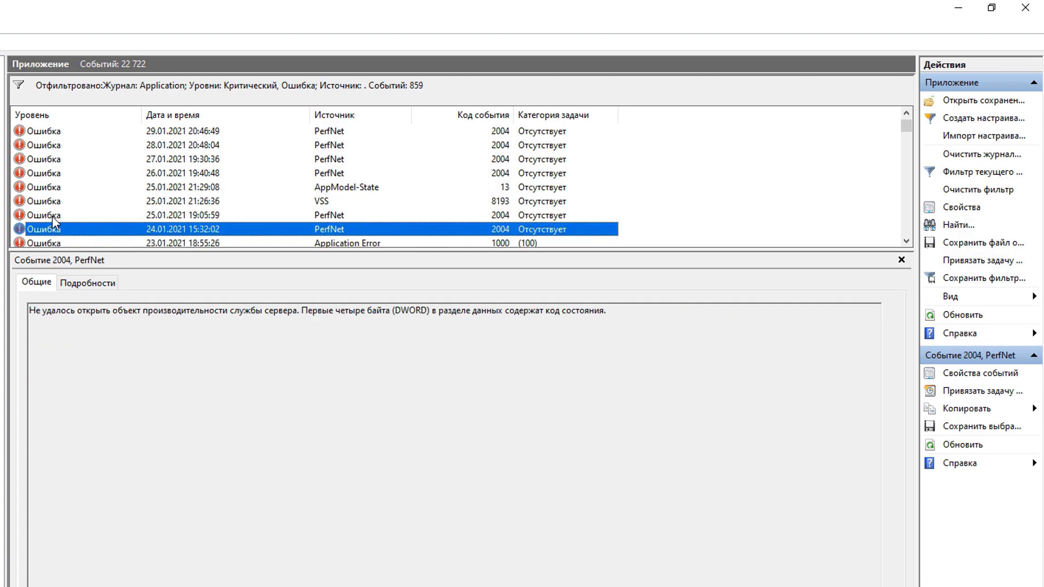
pyautogui.press('Down')
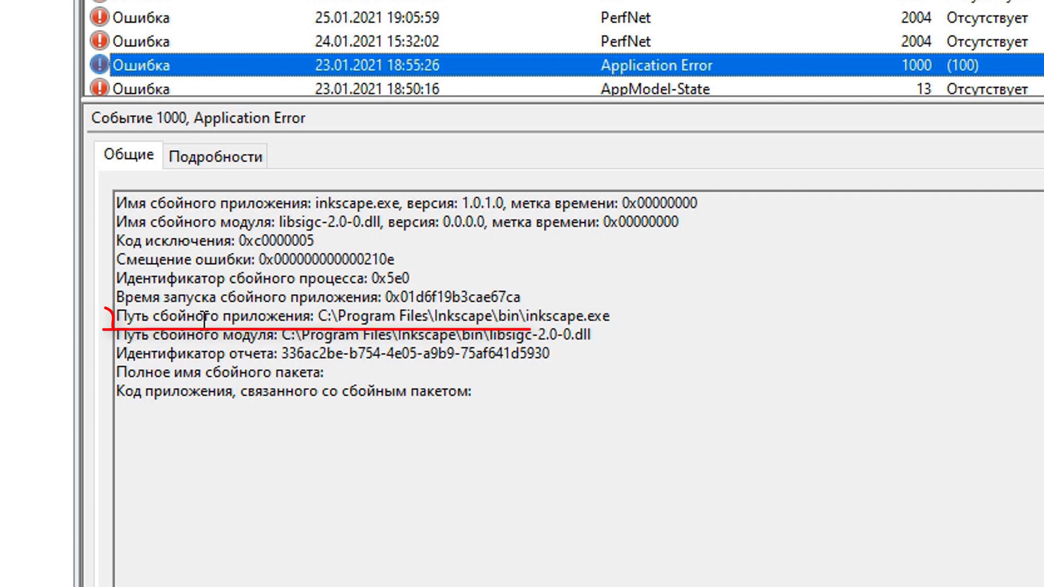
pyautogui.moveTo(316, 316); pyautogui.dragTo(613, 316)
pyautogui.click(704, 341)
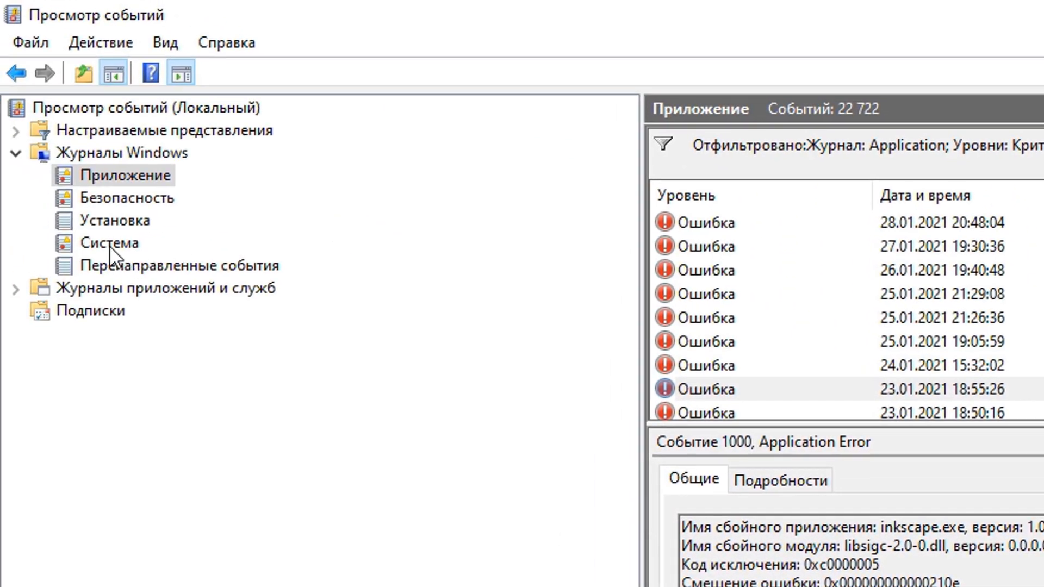
# - Filter the System (Система) log to Critical and Error events and highlight the device path in the newest VBoxNetLwf error's description
pyautogui.click(108, 246)
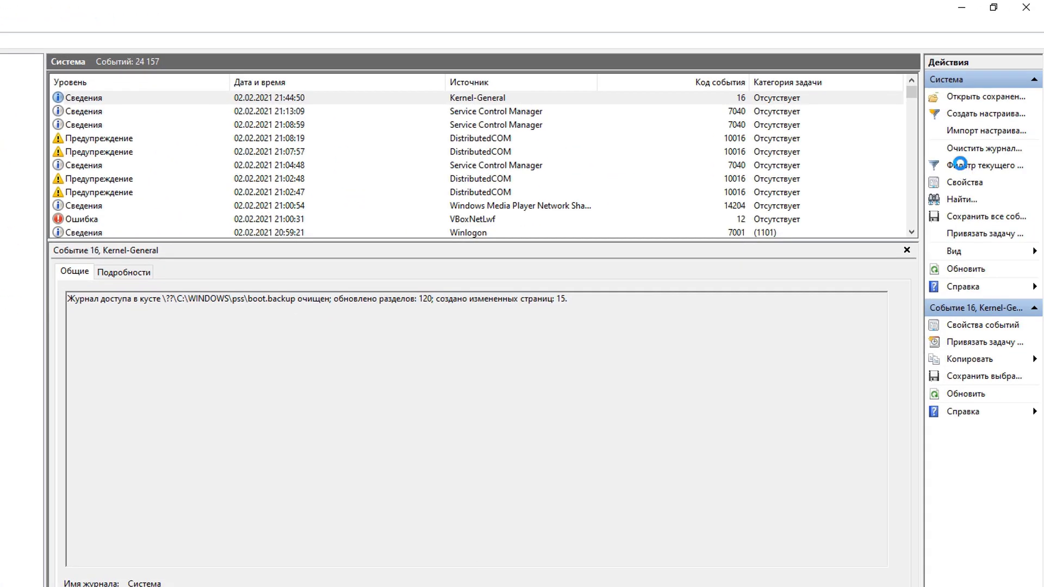
pyautogui.click(959, 163)
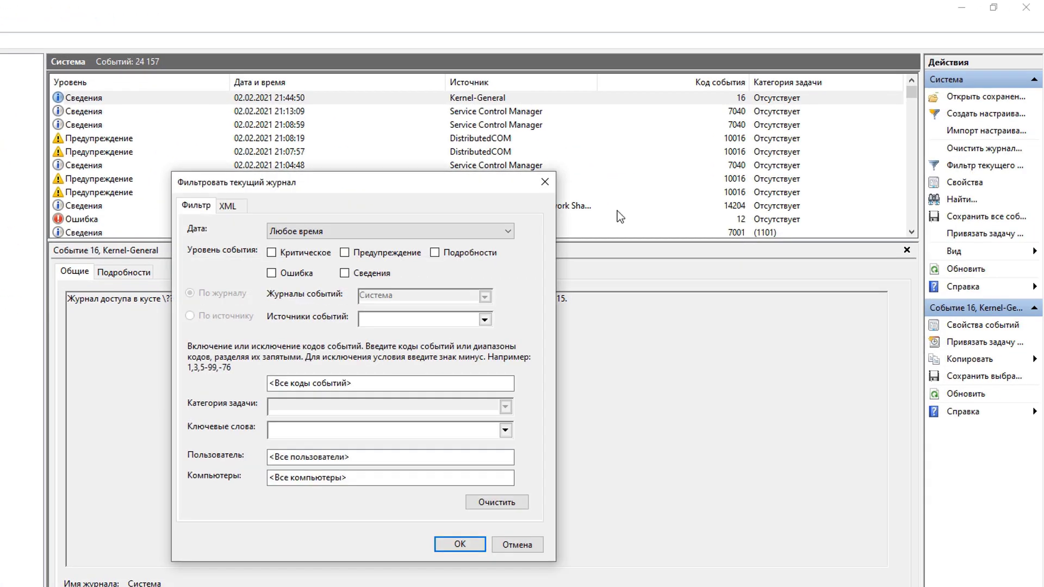
pyautogui.click(271, 273)
pyautogui.click(271, 252)
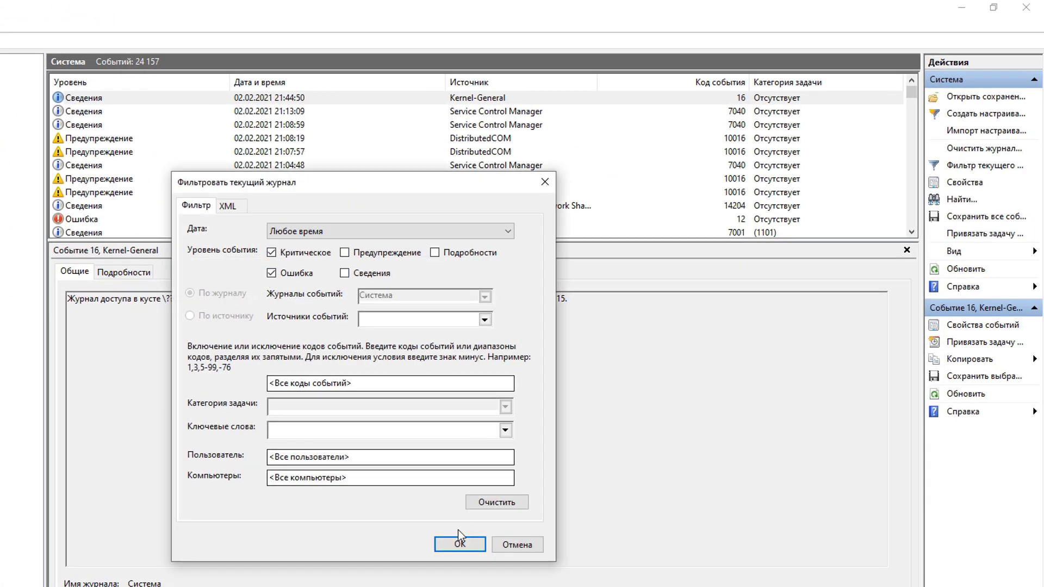
pyautogui.click(459, 544)
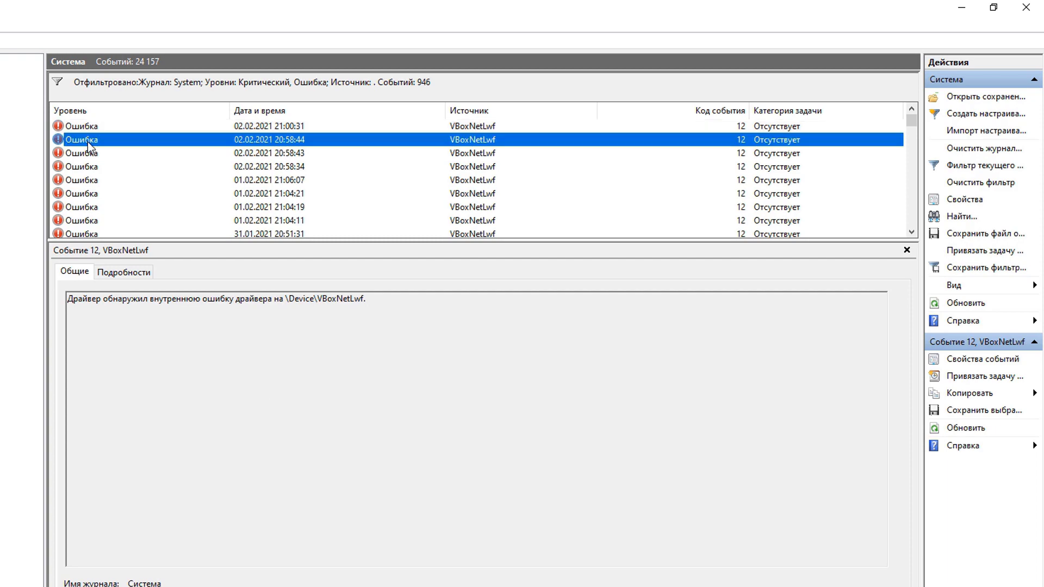
pyautogui.moveTo(367, 298); pyautogui.dragTo(305, 292)
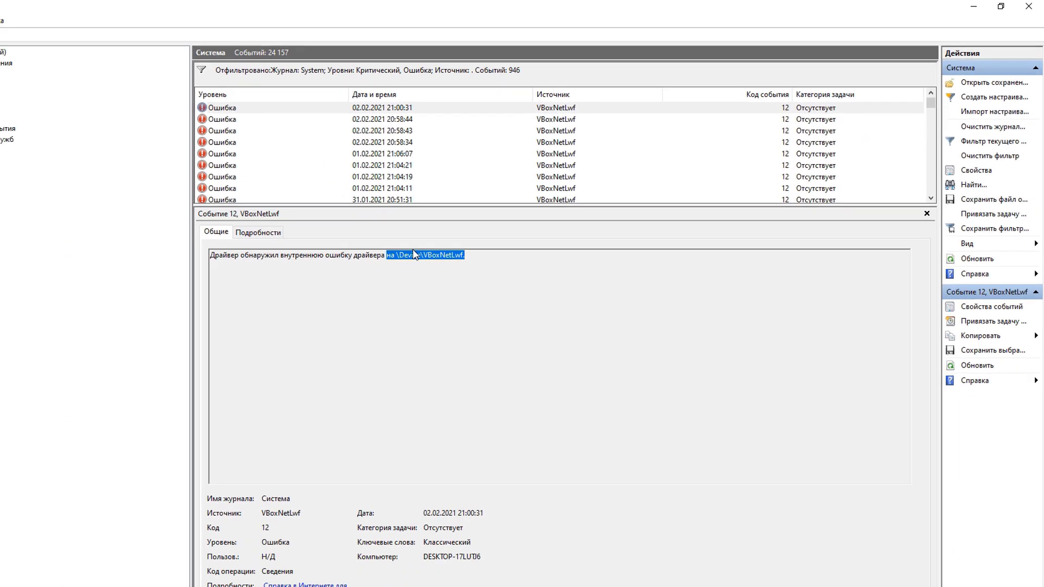